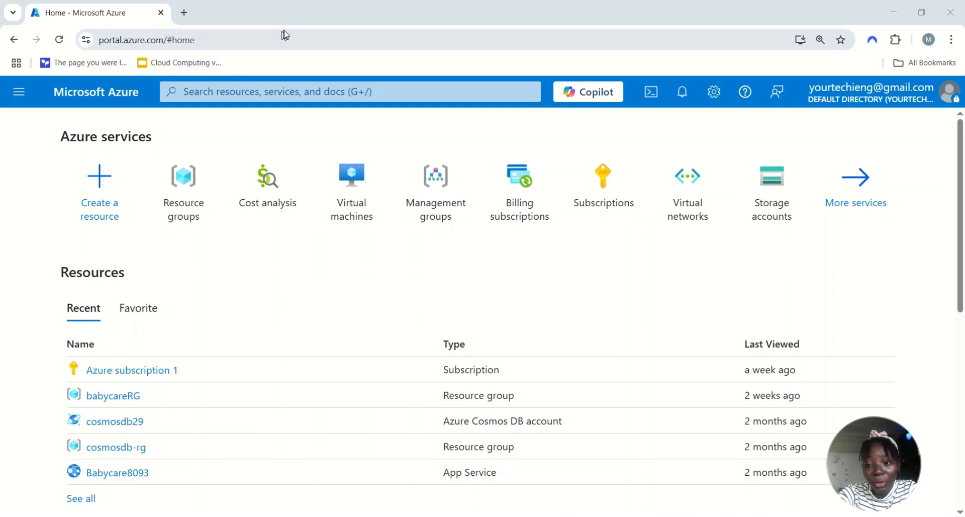
- Find the Virtual machines service and start creating a new Azure virtual machine
{"action": "left_click", "coordinate": [229, 92]}
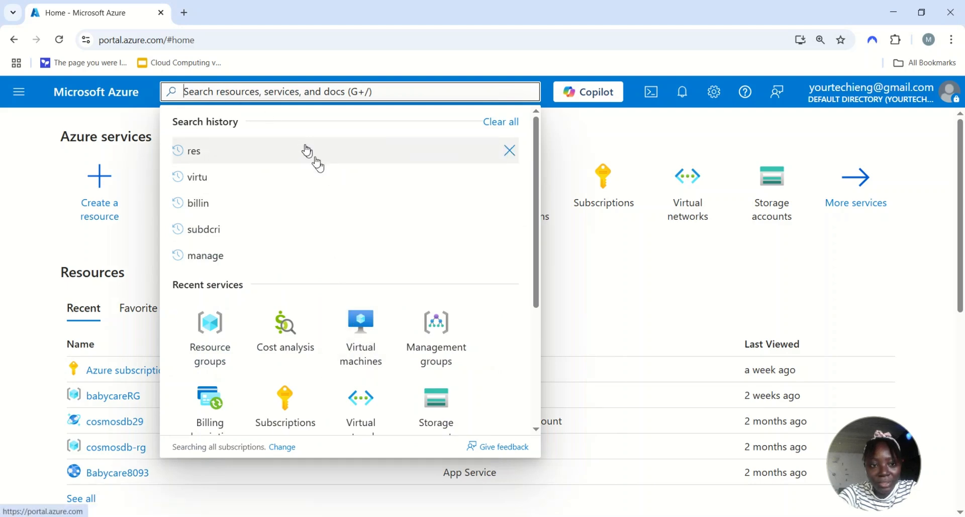
{"action": "type", "text": "virtual"}
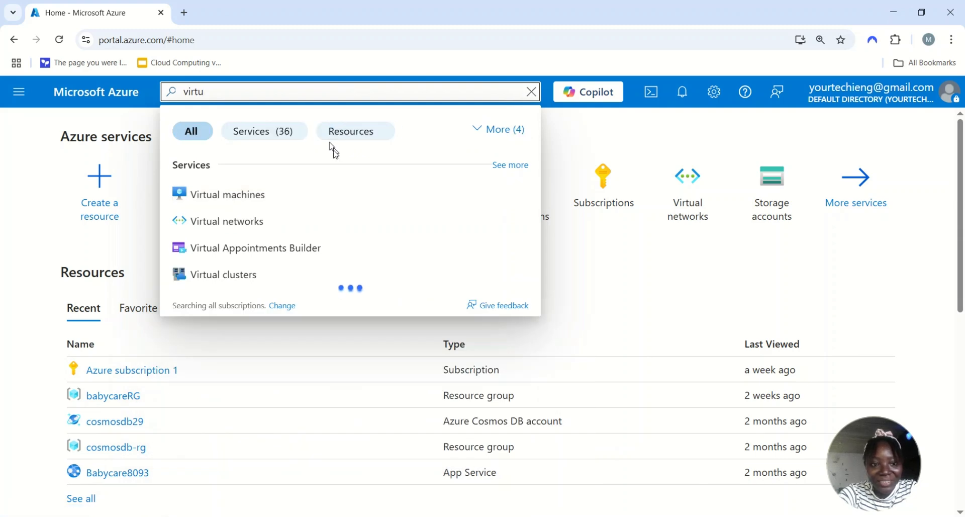
{"action": "left_click", "coordinate": [314, 197]}
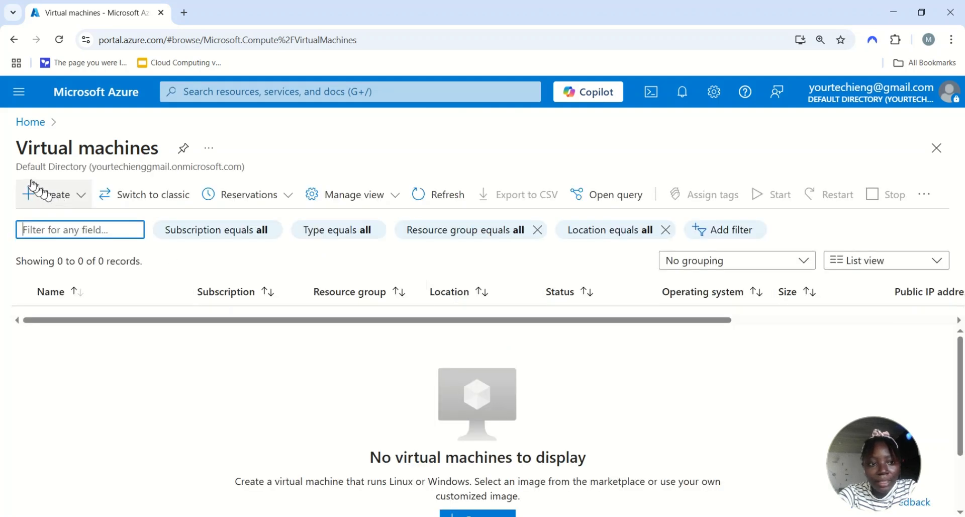
{"action": "left_click", "coordinate": [43, 204]}
{"action": "left_click", "coordinate": [44, 204]}
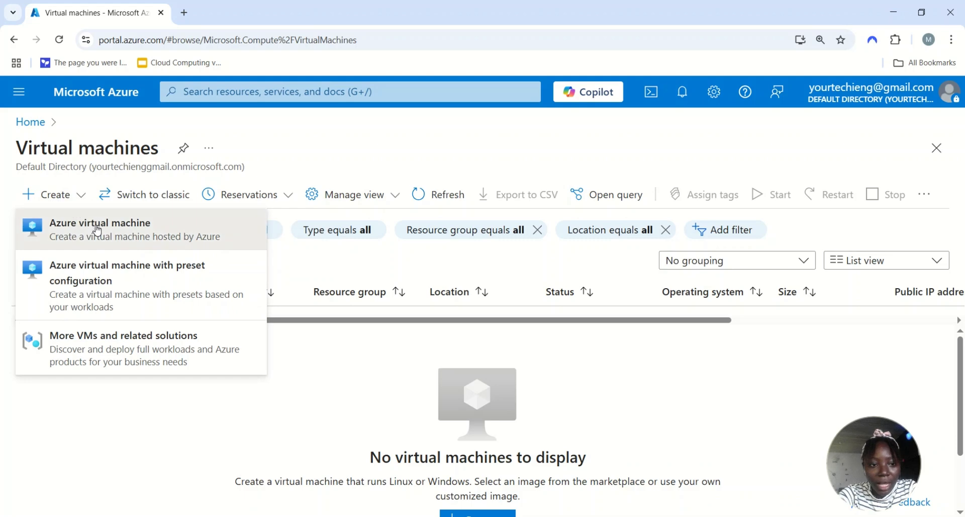
{"action": "left_click", "coordinate": [97, 226]}
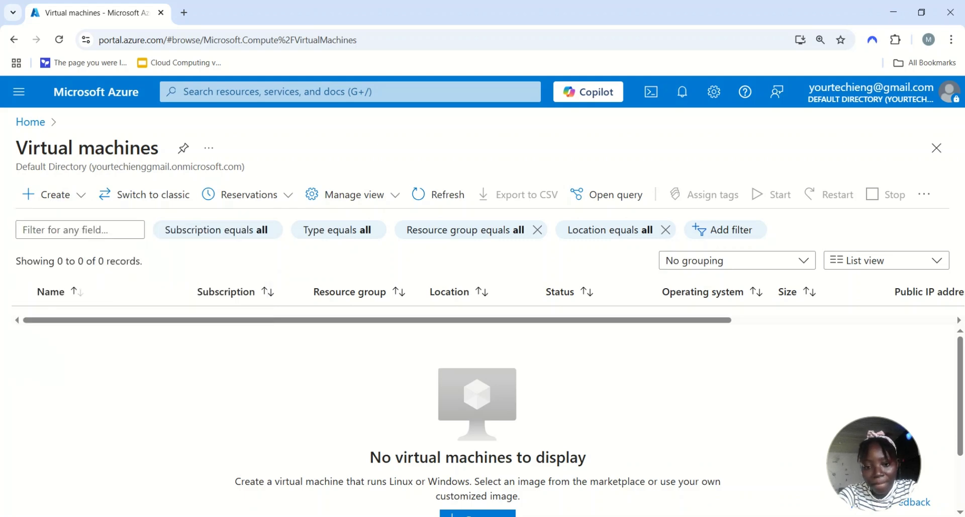
{"action": "left_click_drag", "start_coordinate": [963, 372], "coordinate": [964, 406]}
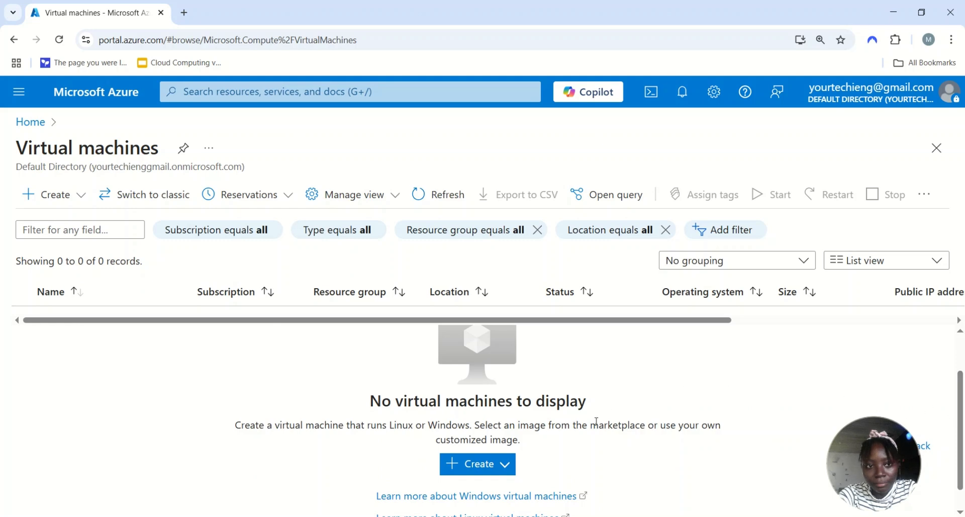
{"action": "left_click", "coordinate": [511, 463]}
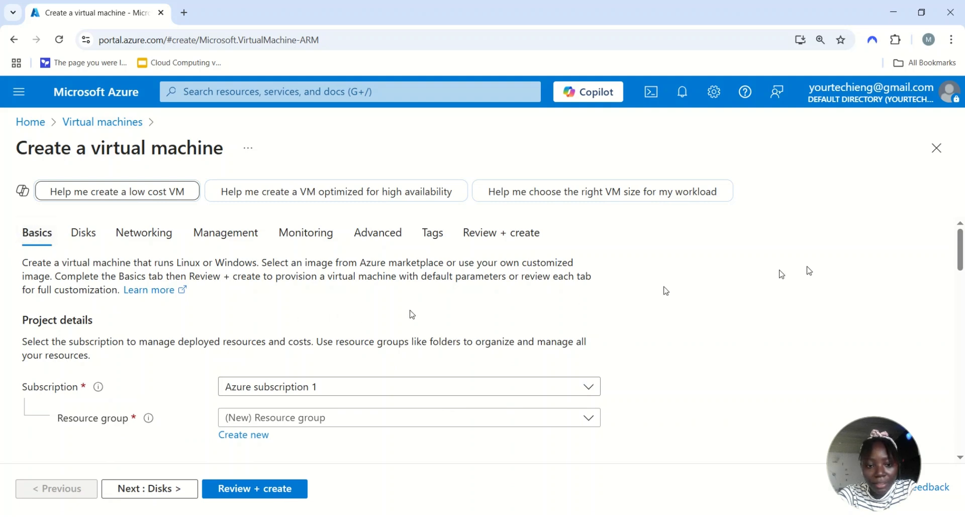
- Create a new resource group named yttRG for the virtual machine
{"action": "scroll", "coordinate": [392, 305], "scroll_direction": "down", "scroll_amount": 3}
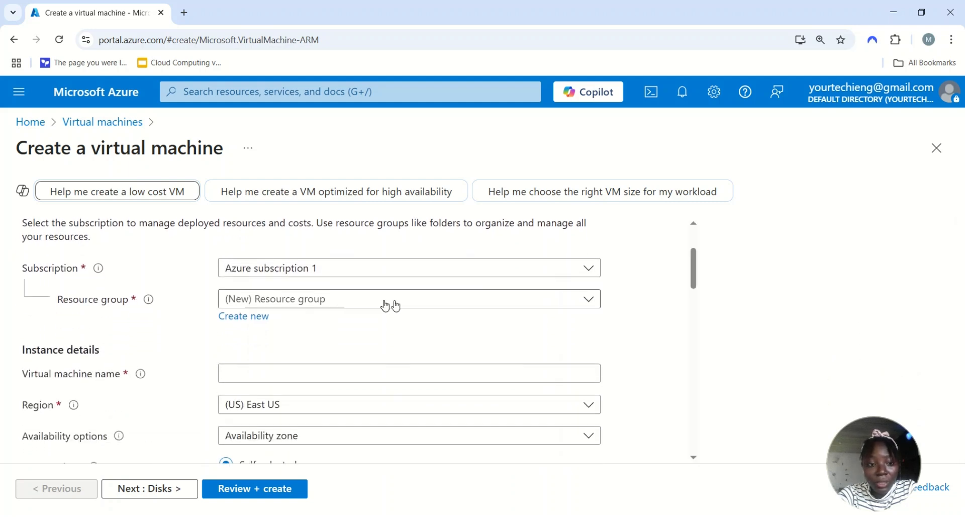
{"action": "left_click", "coordinate": [254, 318]}
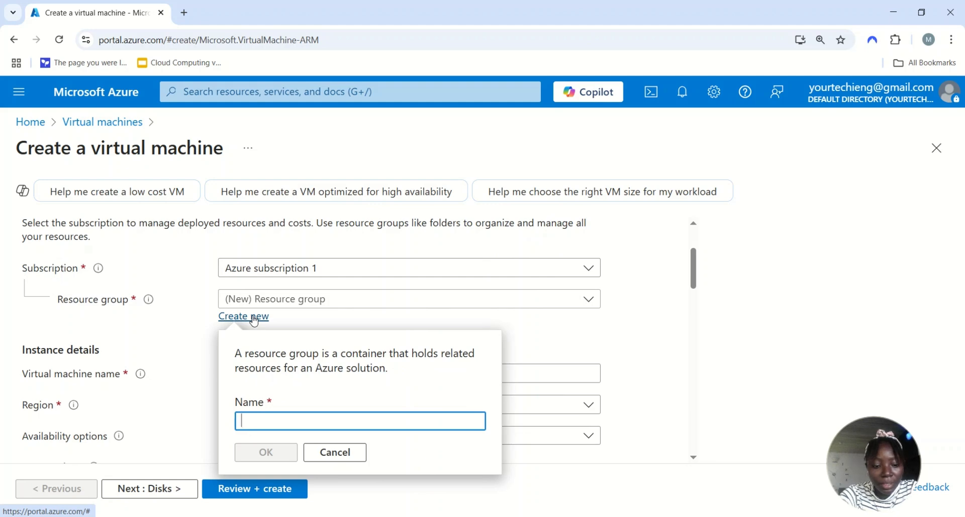
{"action": "type", "text": "y"}
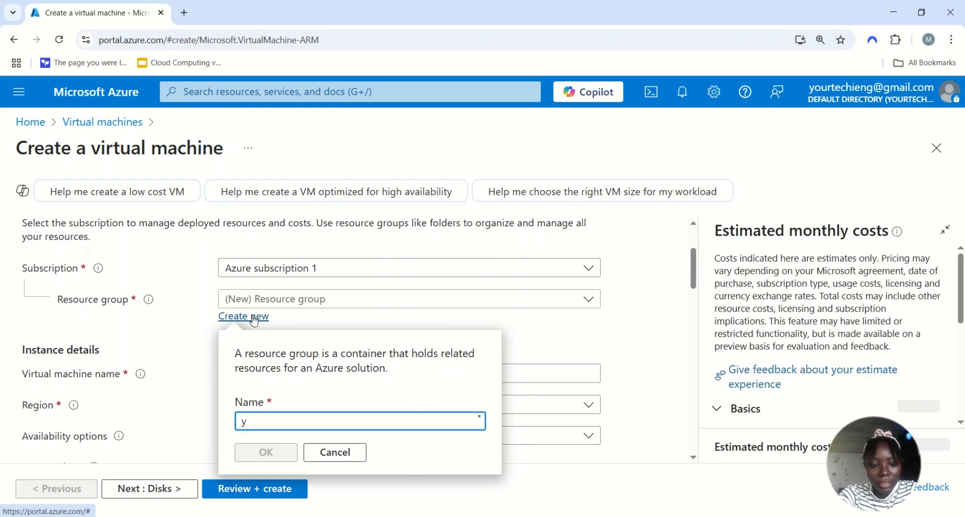
{"action": "type", "text": "ttRG"}
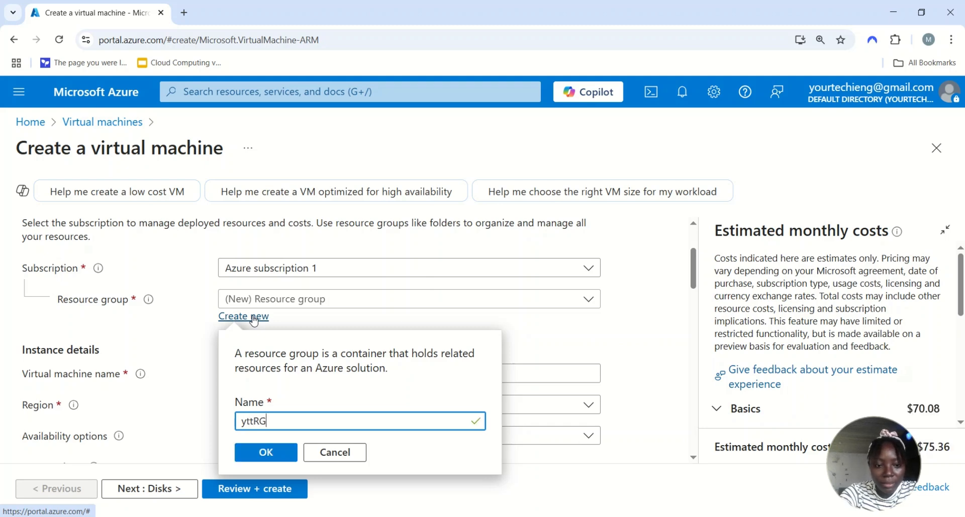
{"action": "left_click", "coordinate": [262, 452]}
- Name the virtual machine ytt-vm and set its availability options to No infrastructure redundancy required
{"action": "left_click", "coordinate": [282, 372]}
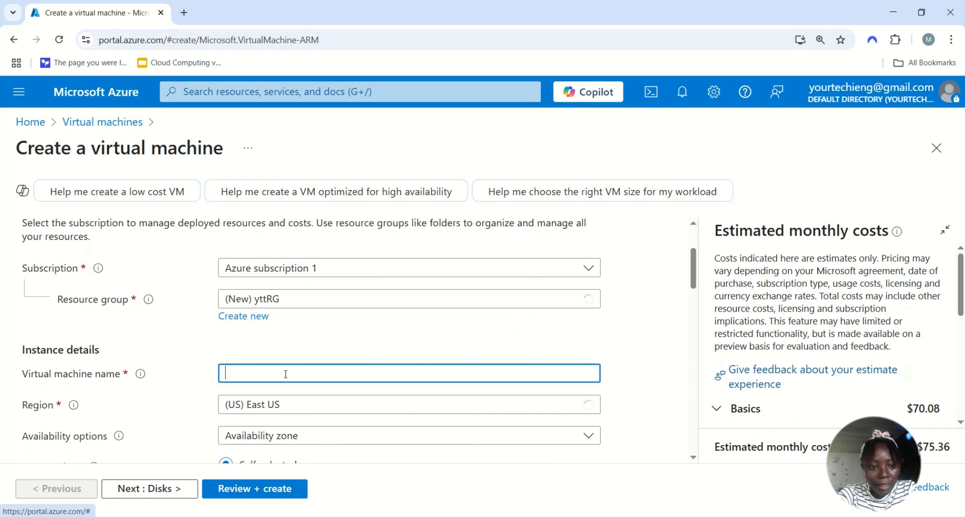
{"action": "type", "text": "ytt-vm"}
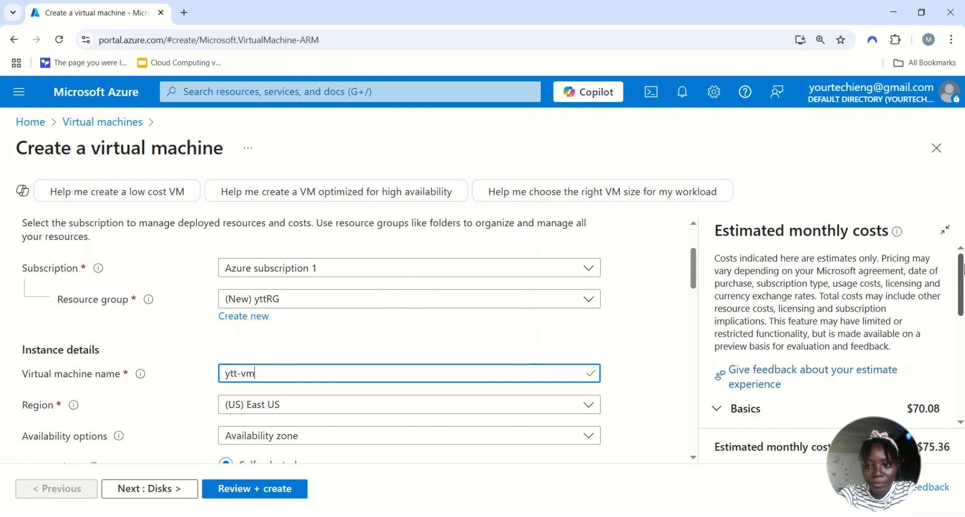
{"action": "scroll", "coordinate": [963, 278], "scroll_direction": "down", "scroll_amount": 1}
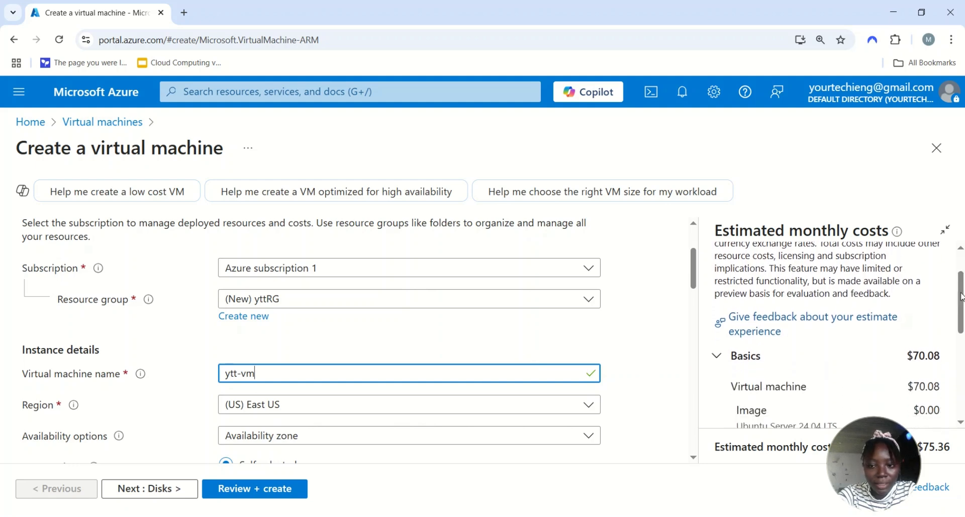
{"action": "left_click_drag", "start_coordinate": [694, 264], "coordinate": [696, 290]}
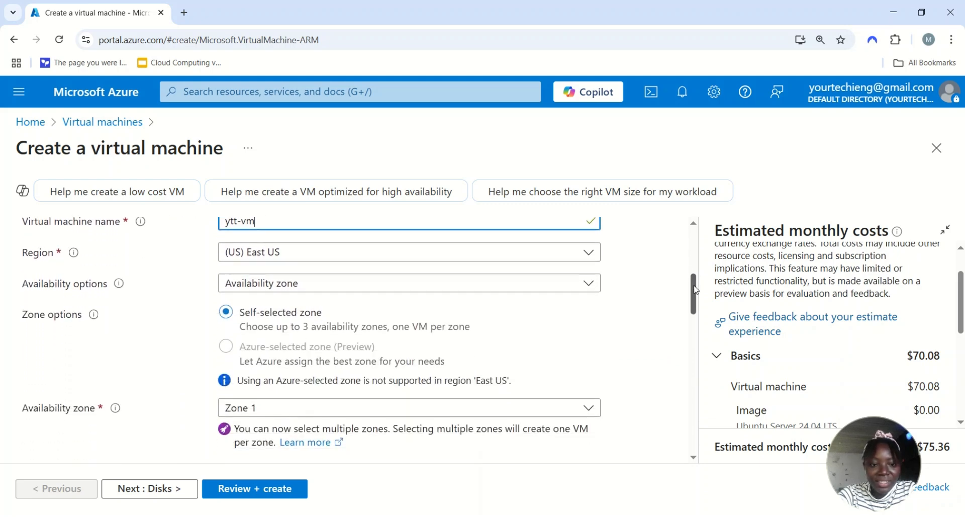
{"action": "left_click", "coordinate": [553, 283]}
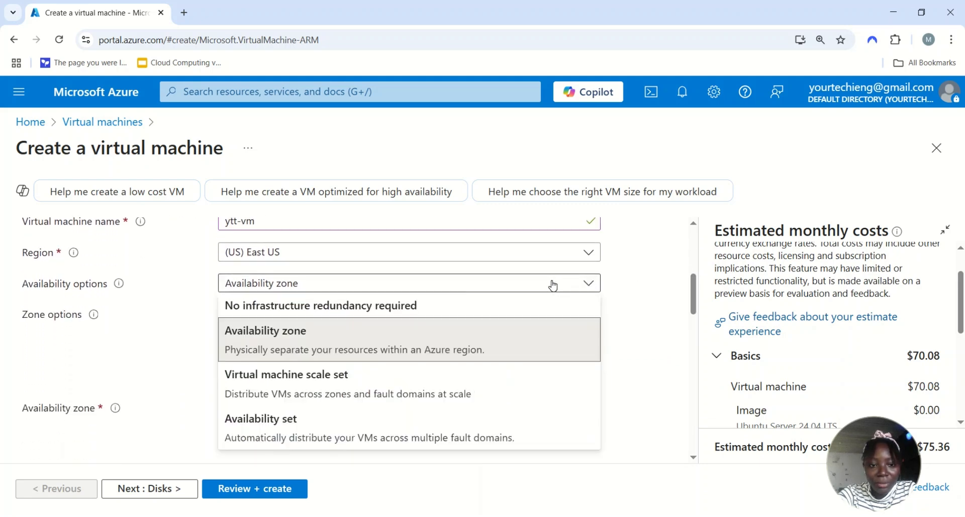
{"action": "left_click", "coordinate": [444, 304]}
- Set the security type to Standard and choose the Ubuntu Server 24.04 LTS - x64 Gen2 image
{"action": "left_click_drag", "start_coordinate": [518, 300], "coordinate": [610, 314]}
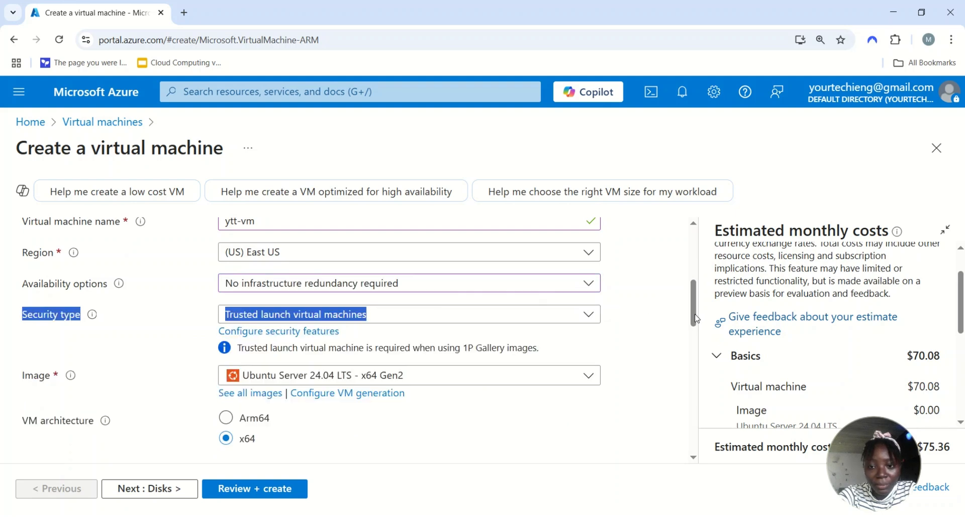
{"action": "left_click", "coordinate": [558, 315]}
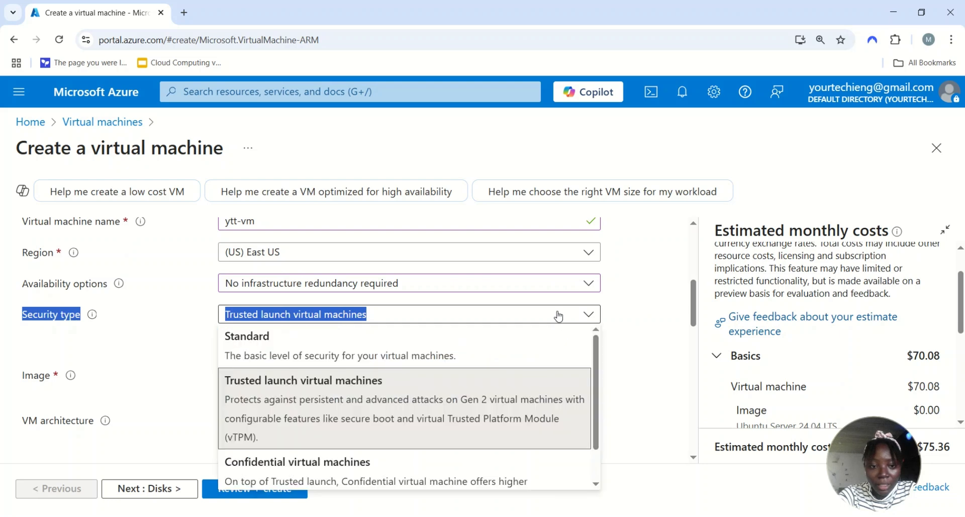
{"action": "left_click", "coordinate": [475, 358]}
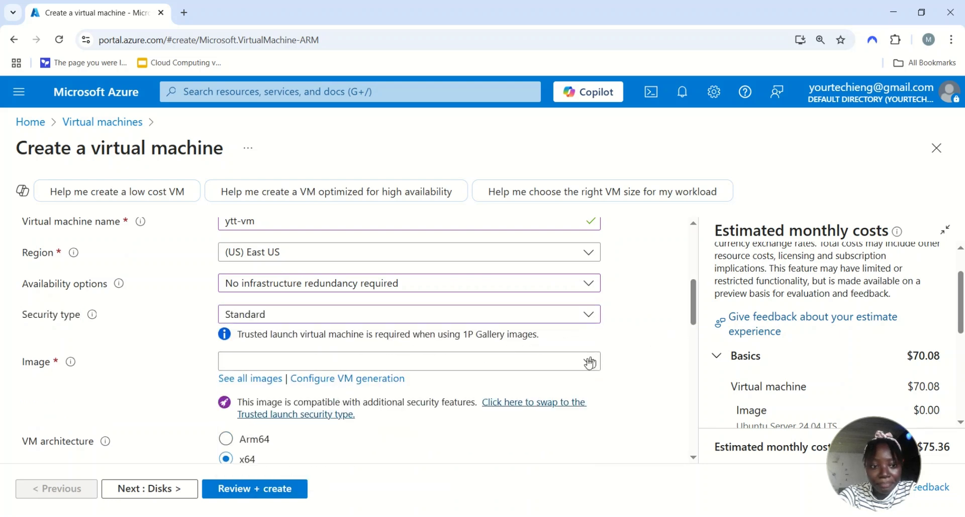
{"action": "left_click", "coordinate": [565, 367]}
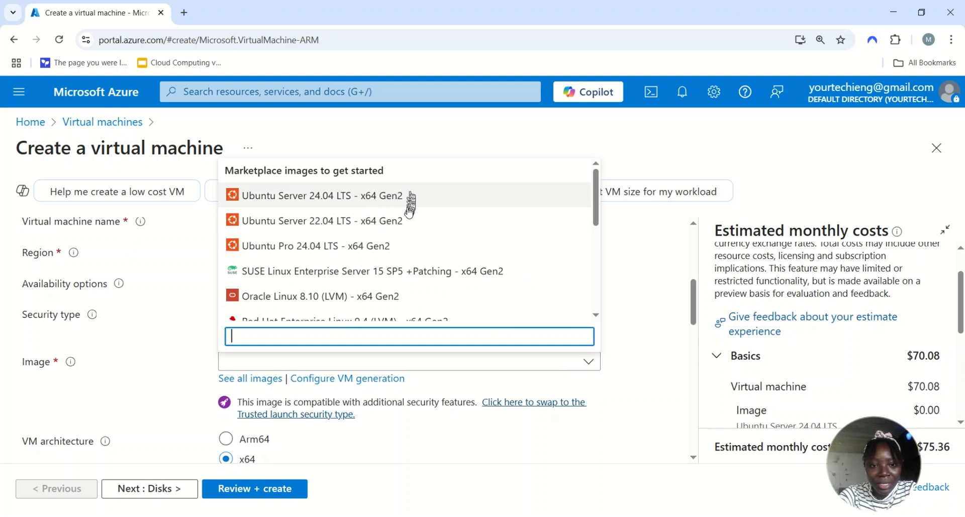
{"action": "left_click", "coordinate": [338, 207]}
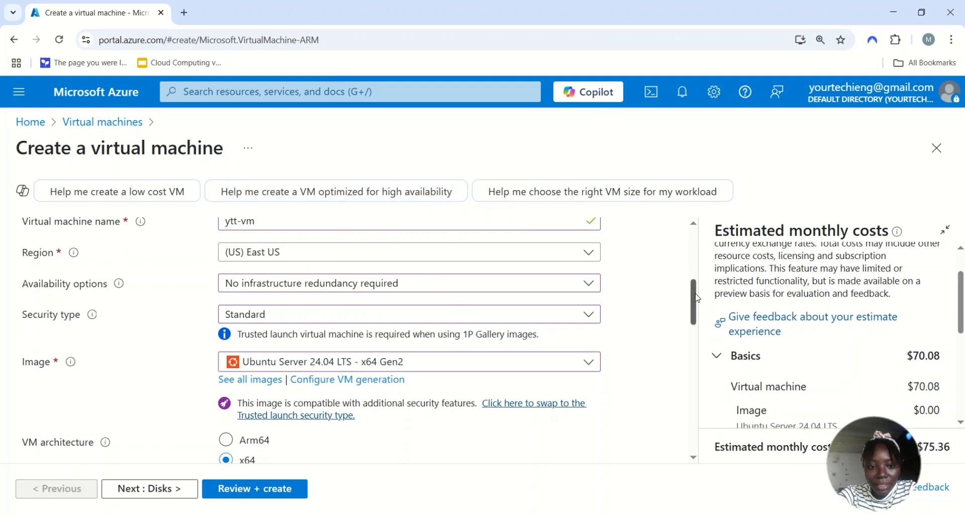
- Set the virtual machine size to Standard_B1ls with 1 vcpu and 0.5 GiB memory
{"action": "left_click_drag", "start_coordinate": [698, 298], "coordinate": [704, 345]}
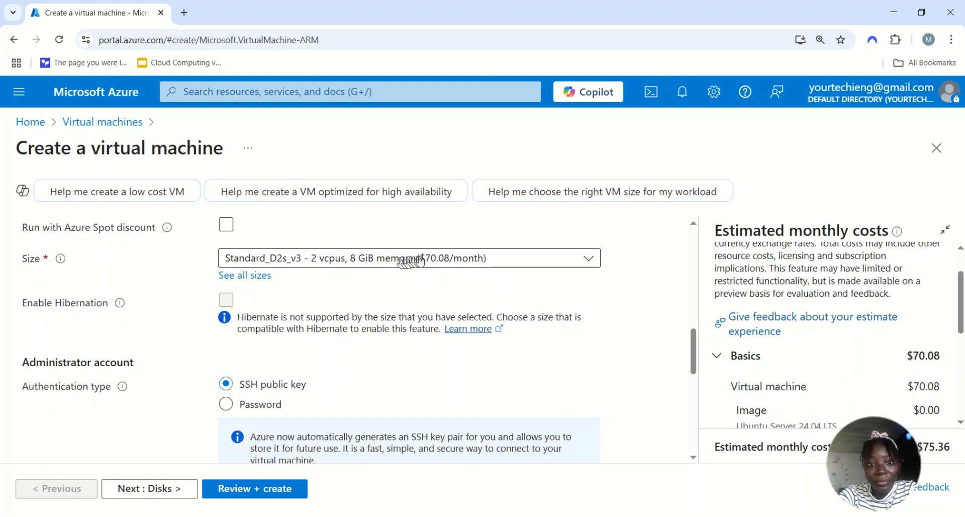
{"action": "left_click", "coordinate": [532, 262]}
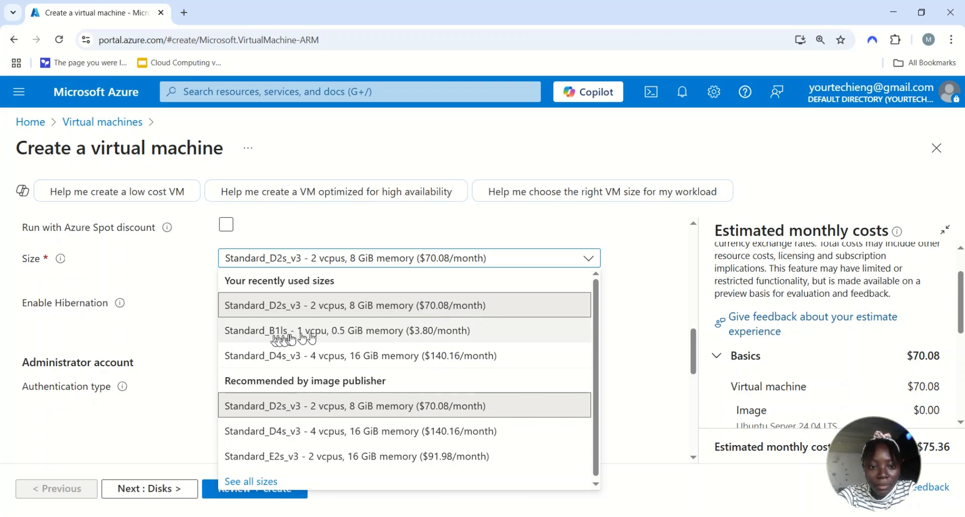
{"action": "left_click", "coordinate": [415, 334]}
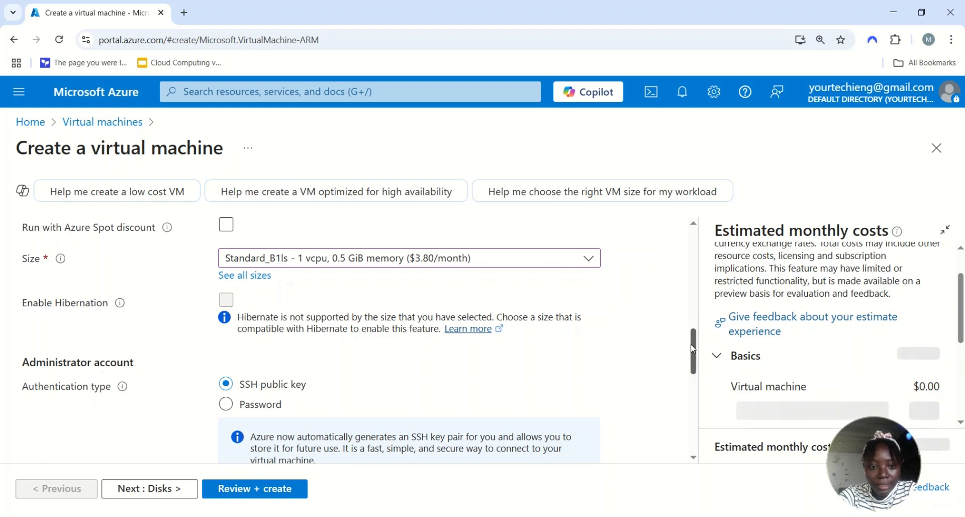
- Keep the default administrator account settings and allow HTTP (80) as an inbound port in addition to SSH (22)
{"action": "left_click_drag", "start_coordinate": [693, 348], "coordinate": [698, 377]}
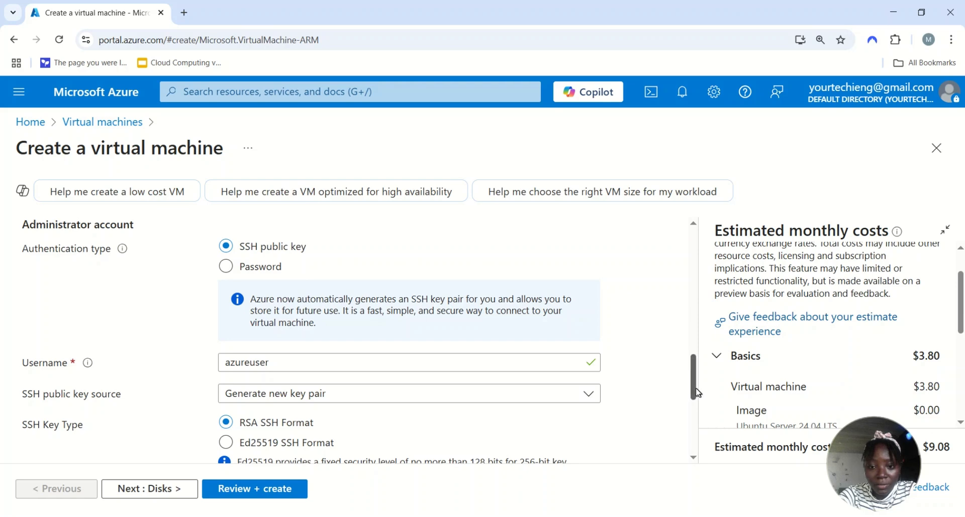
{"action": "left_click_drag", "start_coordinate": [694, 393], "coordinate": [693, 424]}
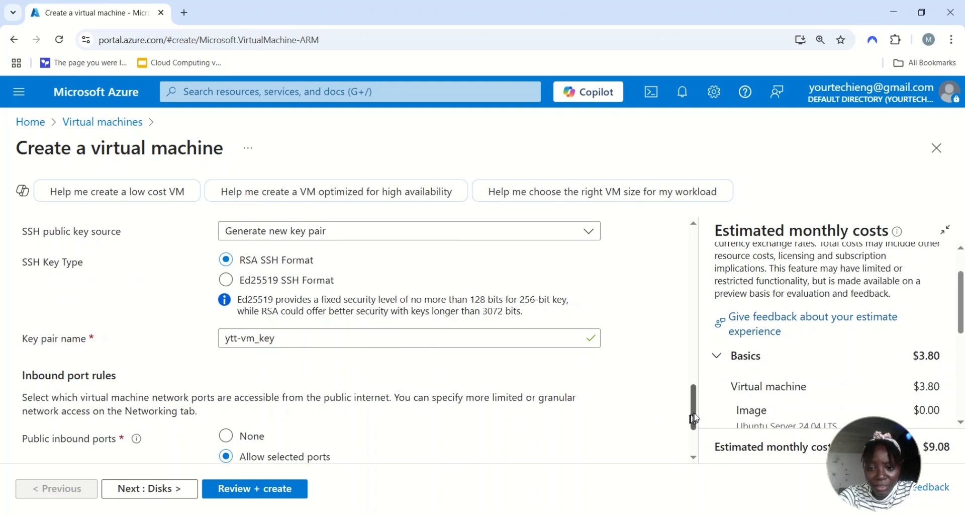
{"action": "left_click_drag", "start_coordinate": [698, 417], "coordinate": [706, 436]}
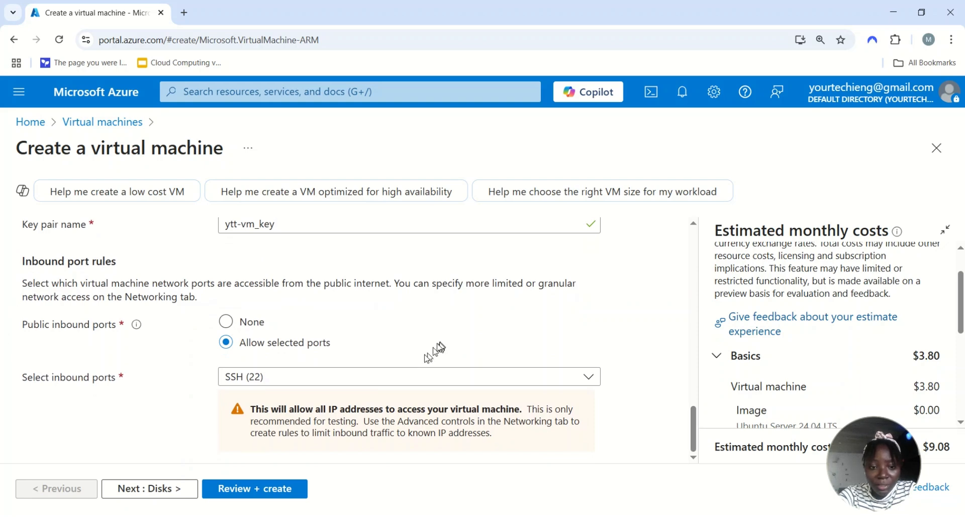
{"action": "left_click", "coordinate": [336, 379]}
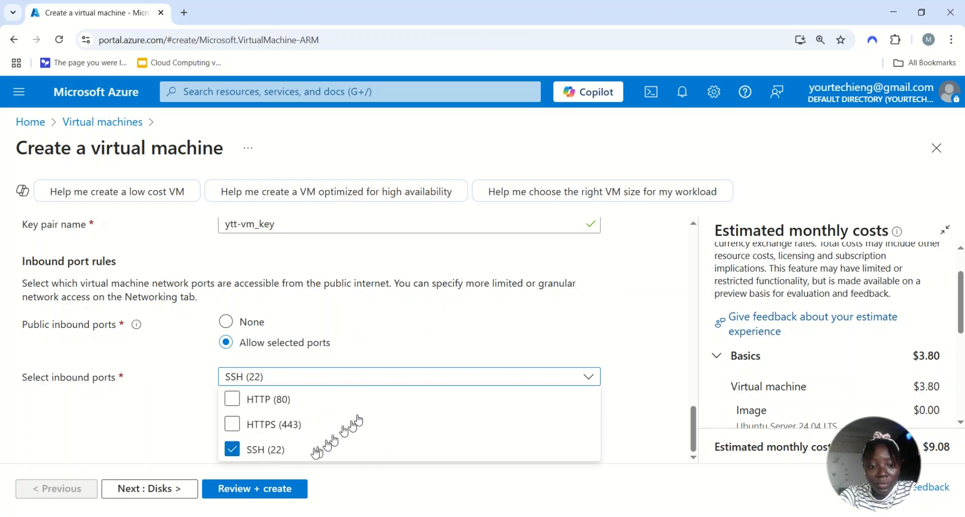
{"action": "left_click", "coordinate": [233, 401]}
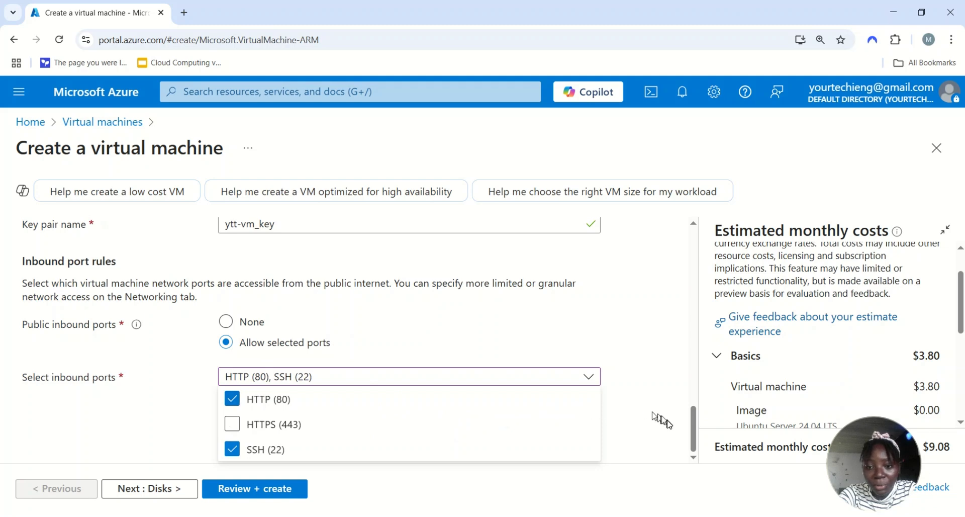
{"action": "left_click", "coordinate": [637, 387]}
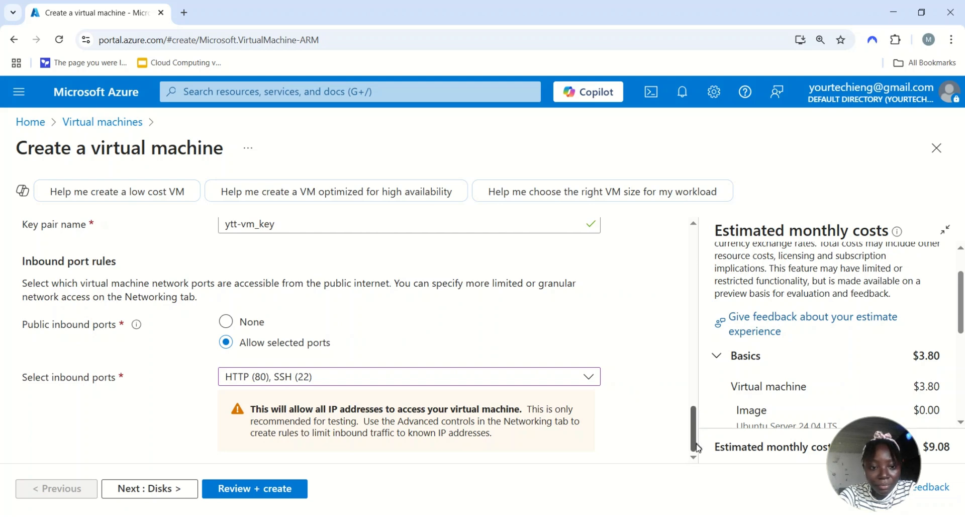
- Go through the disk and networking settings, keeping their defaults, and open the final review of the virtual machine
{"action": "left_click", "coordinate": [146, 495]}
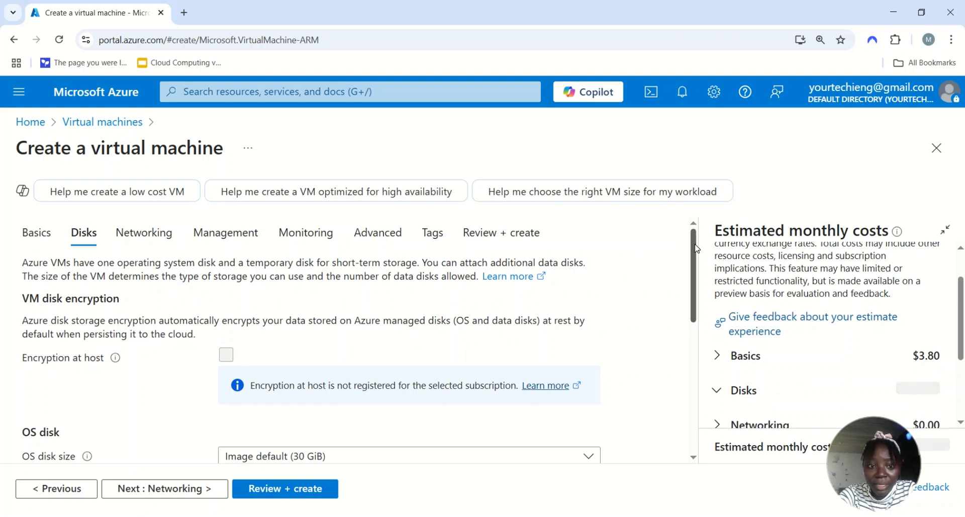
{"action": "left_click_drag", "start_coordinate": [696, 248], "coordinate": [719, 432]}
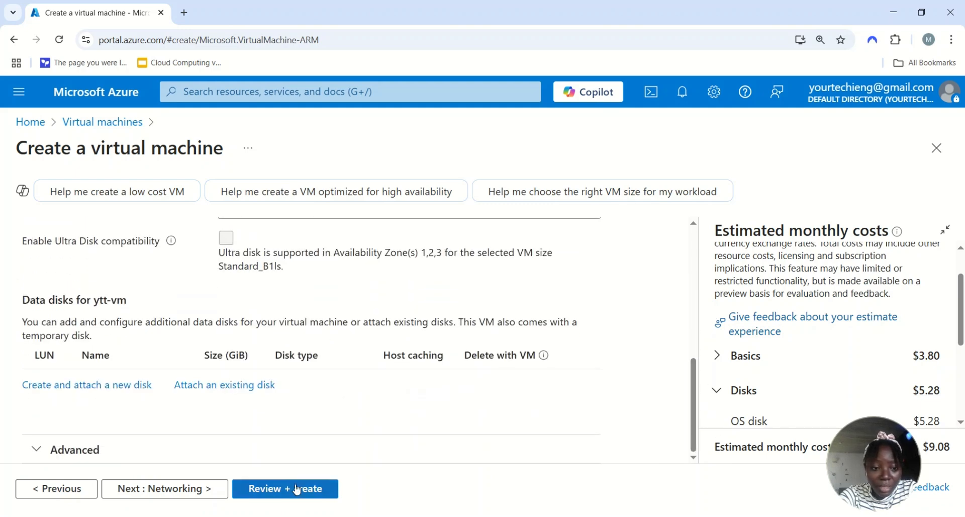
{"action": "left_click", "coordinate": [206, 487]}
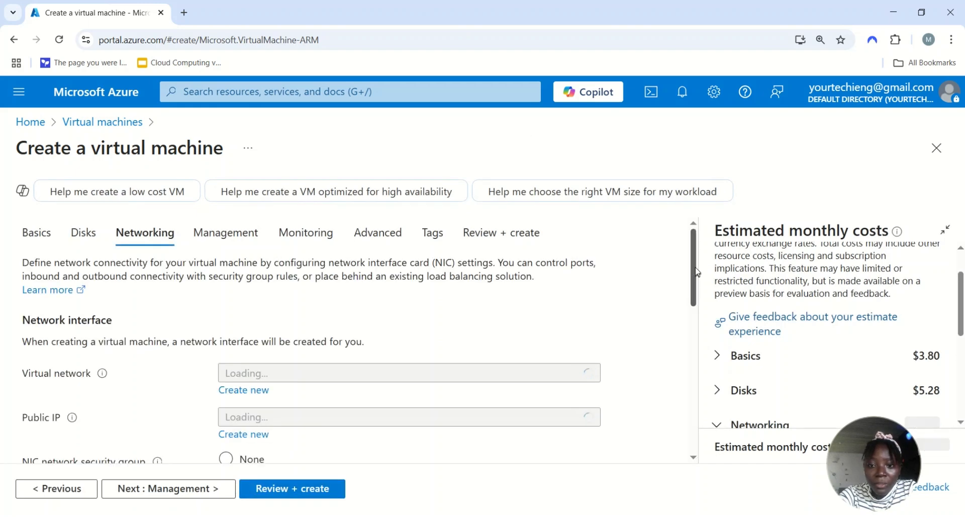
{"action": "left_click_drag", "start_coordinate": [697, 272], "coordinate": [714, 456]}
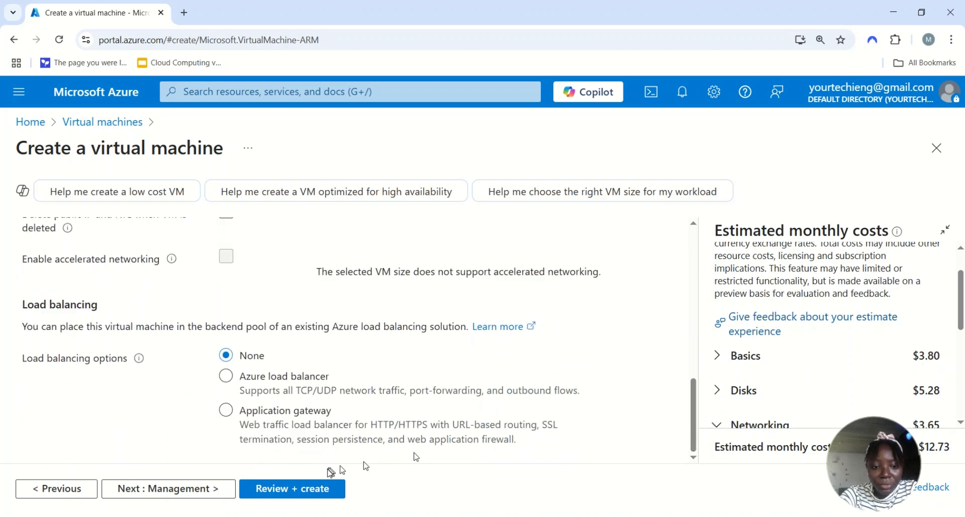
{"action": "left_click", "coordinate": [295, 490]}
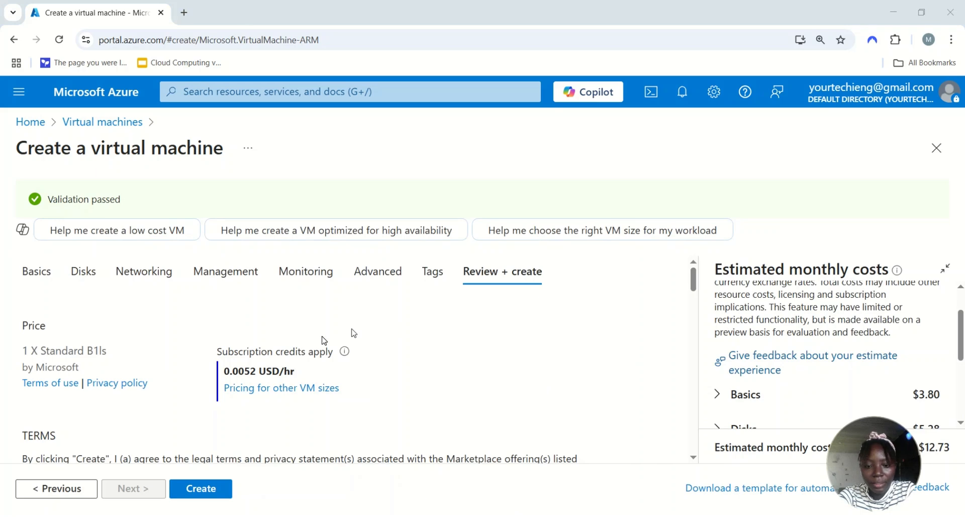
- Create the virtual machine, download its new private key ytt-vm_key.pem, and locate the key file in the Downloads folder
{"action": "left_click", "coordinate": [201, 488]}
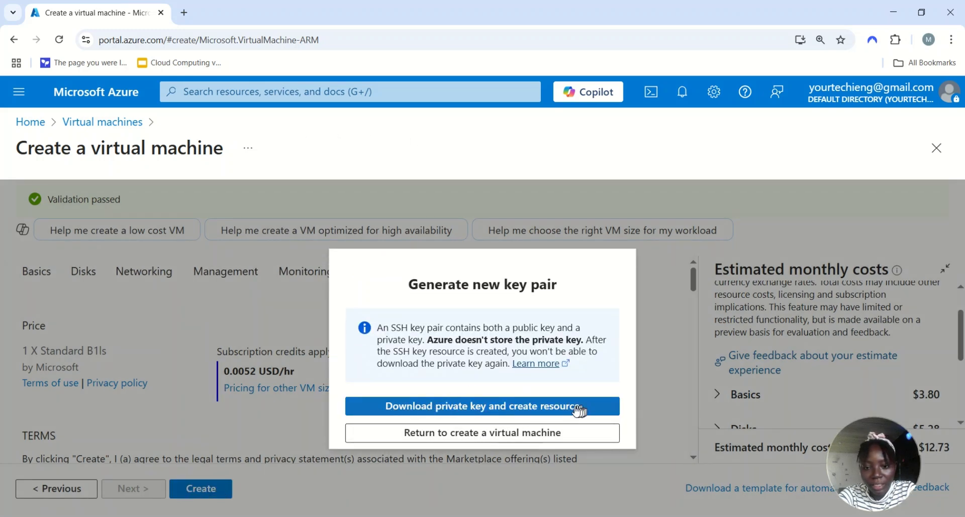
{"action": "left_click", "coordinate": [499, 409]}
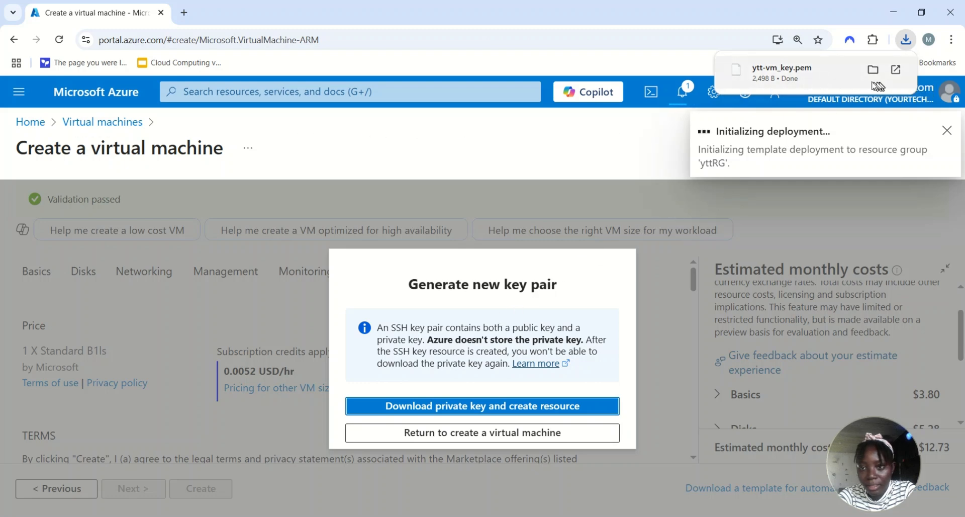
{"action": "left_click", "coordinate": [874, 71]}
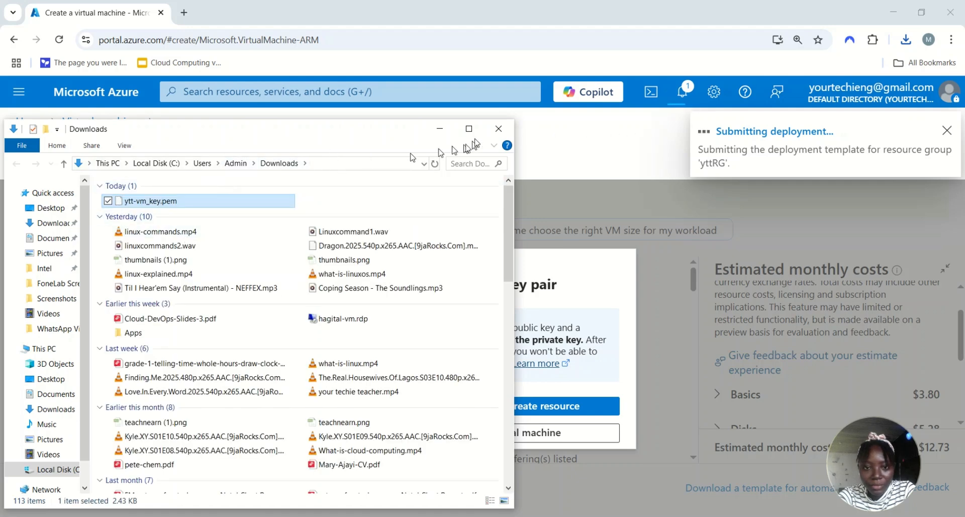
{"action": "left_click", "coordinate": [440, 129]}
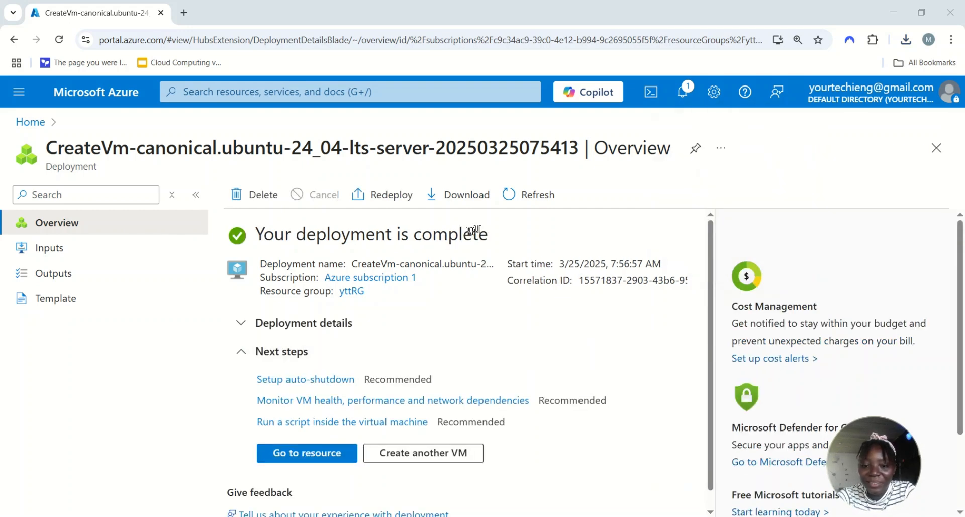
- Go to the deployed ytt-vm resource and open its connection page
{"action": "left_click", "coordinate": [321, 455]}
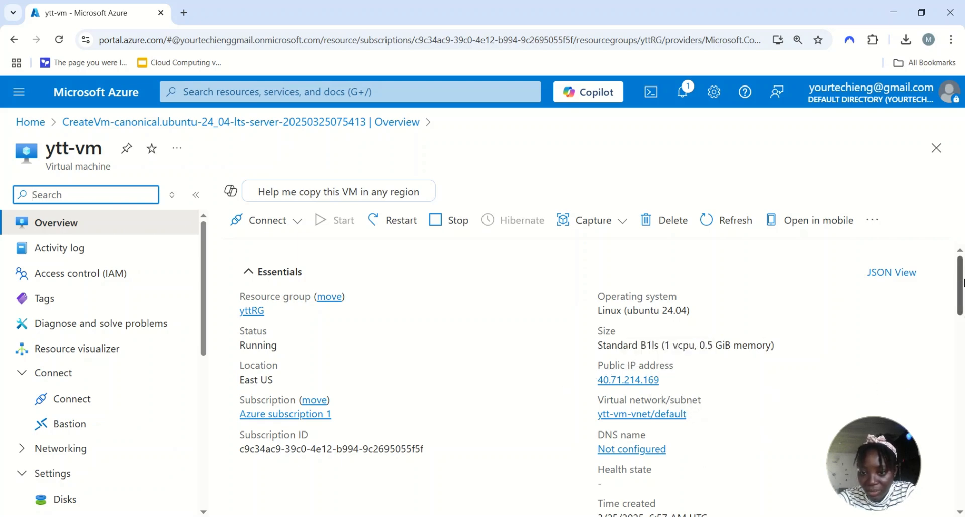
{"action": "left_click_drag", "start_coordinate": [961, 286], "coordinate": [950, 186]}
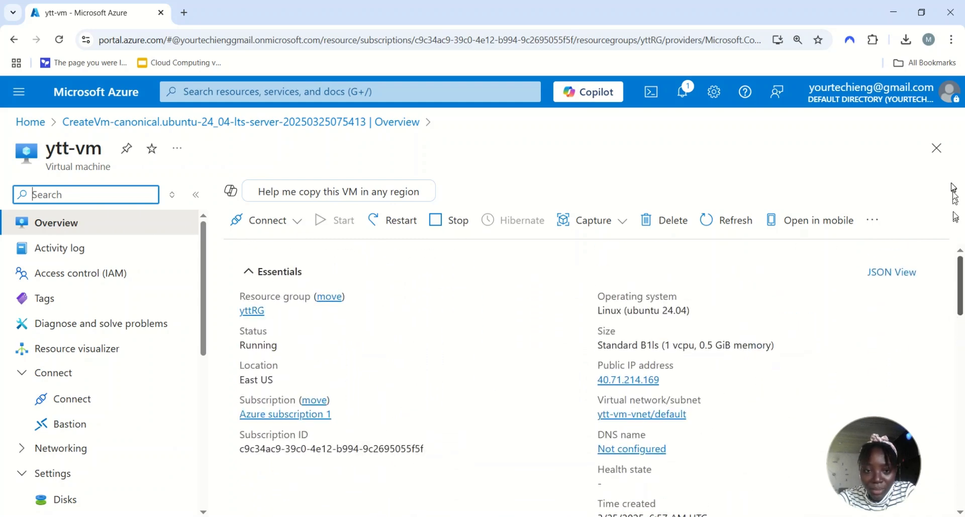
{"action": "left_click", "coordinate": [269, 230]}
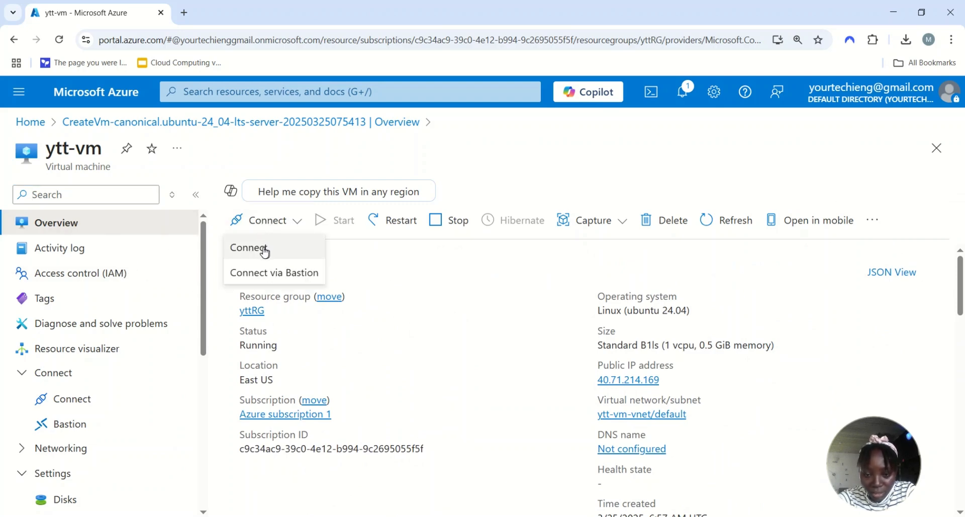
{"action": "left_click", "coordinate": [267, 249]}
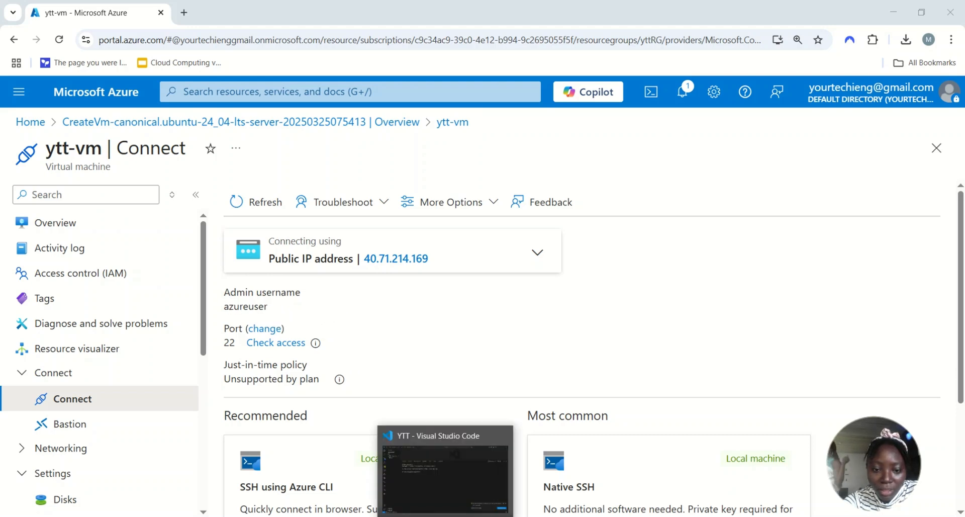
- Switch to Visual Studio Code and add ytt-vm_key.pem from the Downloads folder to the YTT workspace
{"action": "left_click", "coordinate": [446, 515]}
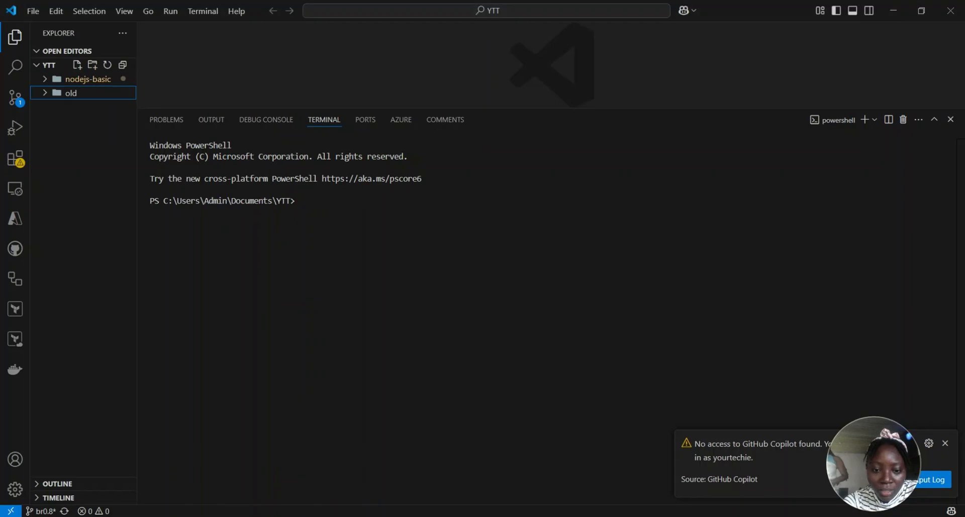
{"action": "left_click", "coordinate": [269, 514]}
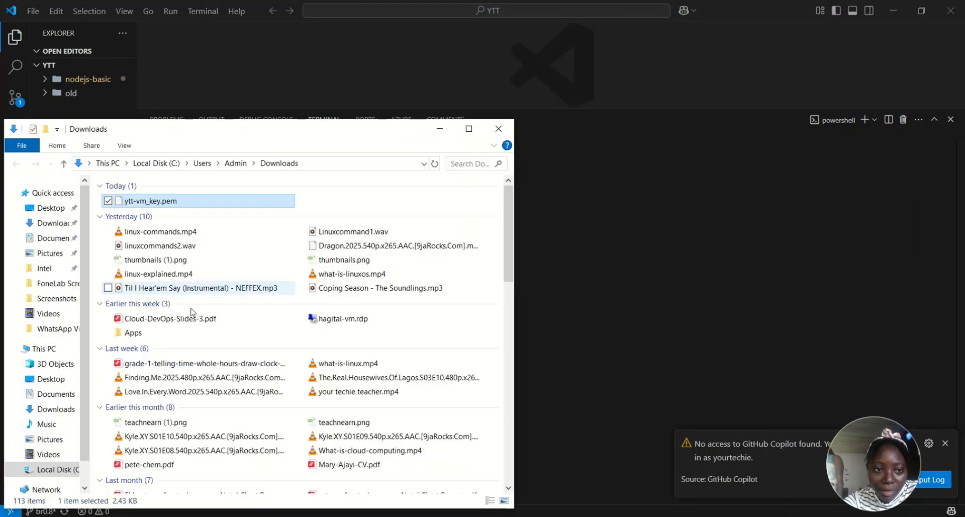
{"action": "left_click_drag", "start_coordinate": [162, 199], "coordinate": [57, 107]}
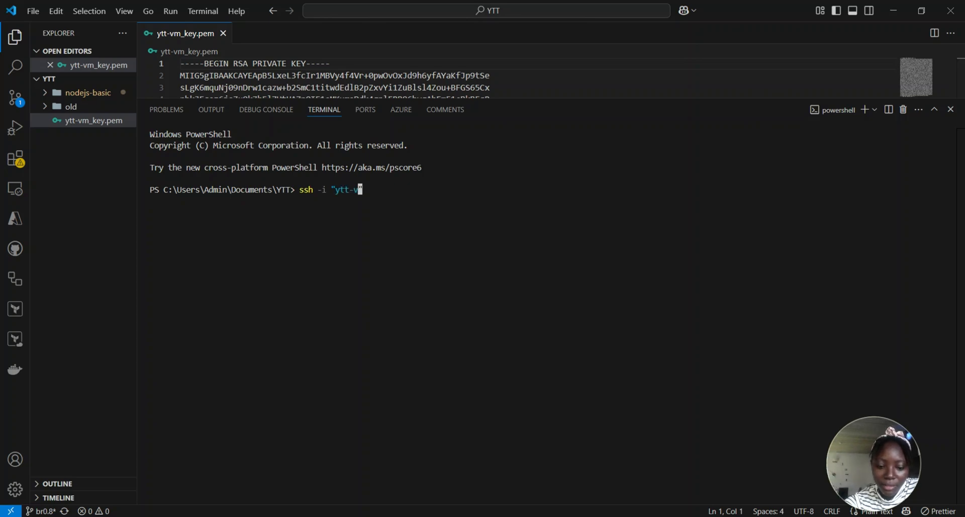
{"action": "type", "text": "_key.pem"}
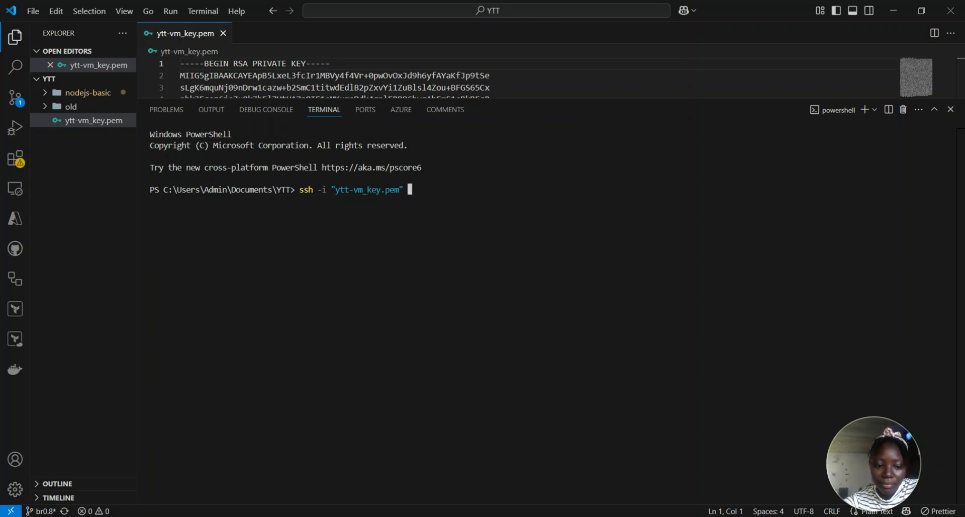
{"action": "type", "text": "euser@"}
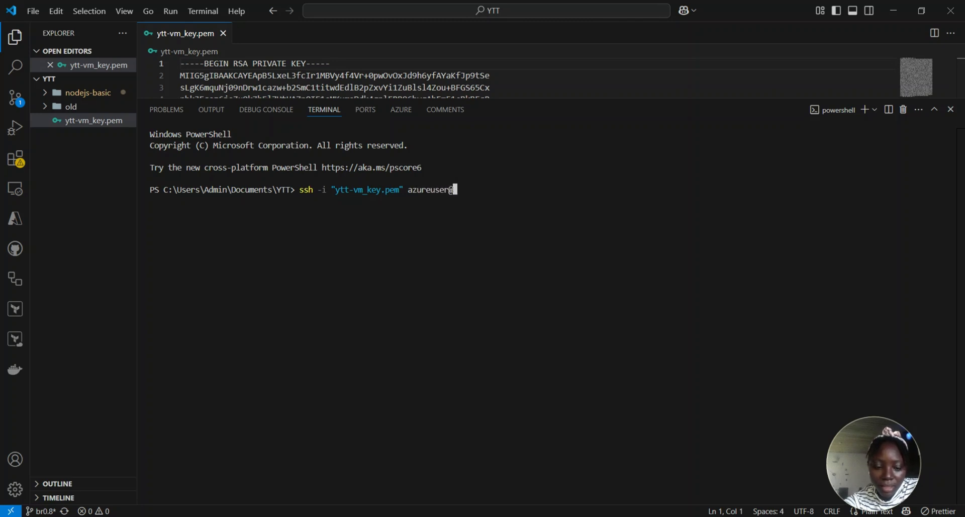
{"action": "key", "text": "alt+Tab"}
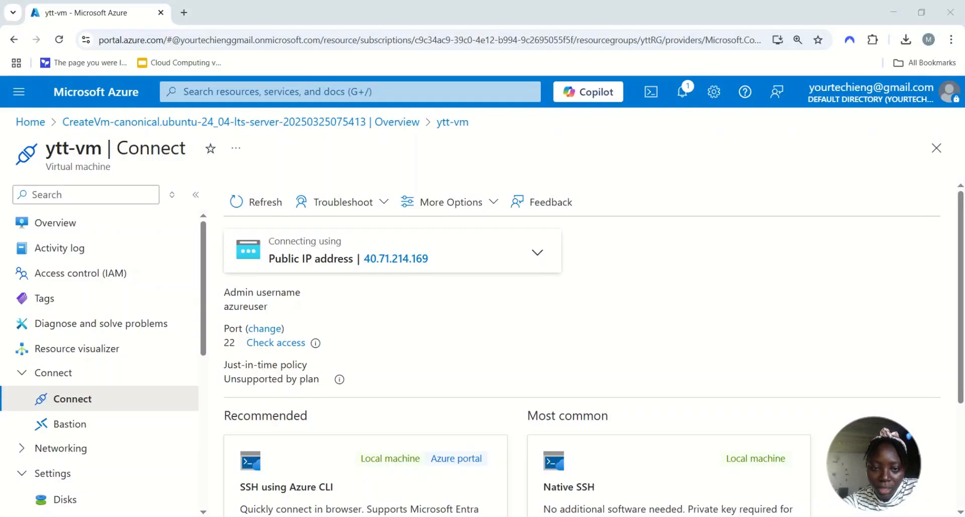
{"action": "left_click", "coordinate": [440, 262]}
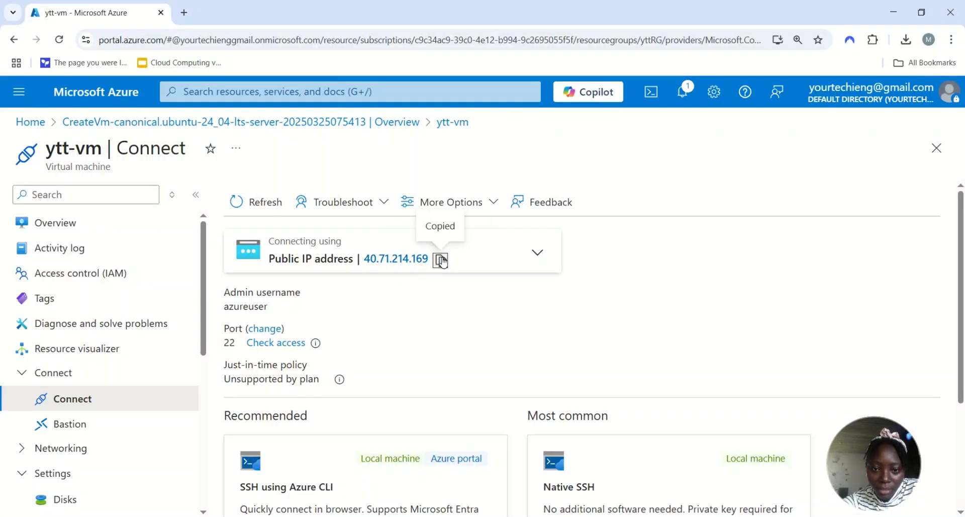
{"action": "key", "text": "alt+Tab"}
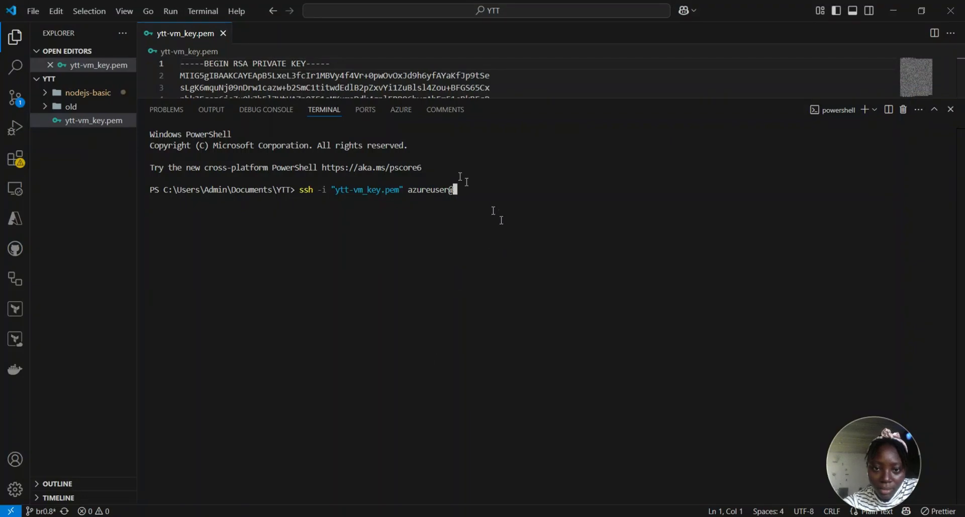
{"action": "key", "text": "ctrl+v"}
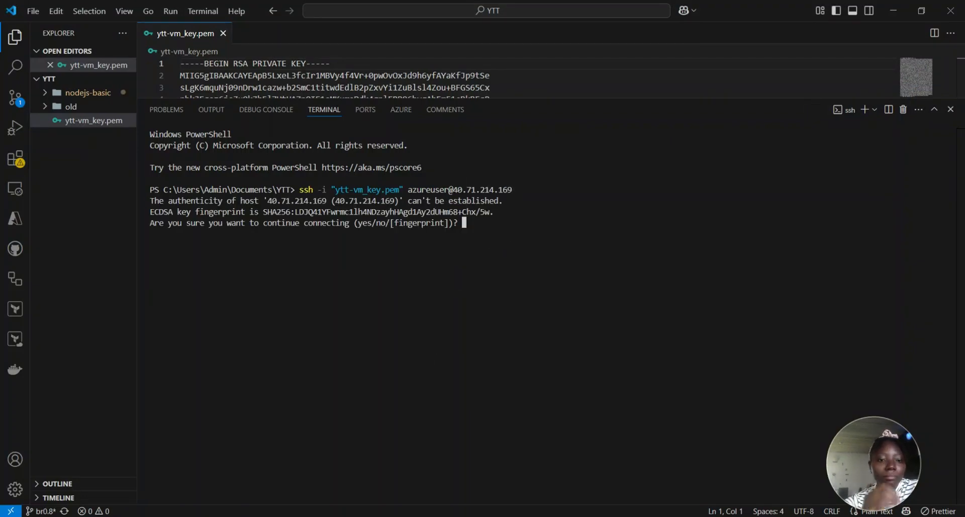
{"action": "type", "text": "yes"}
{"action": "key", "text": "Return"}
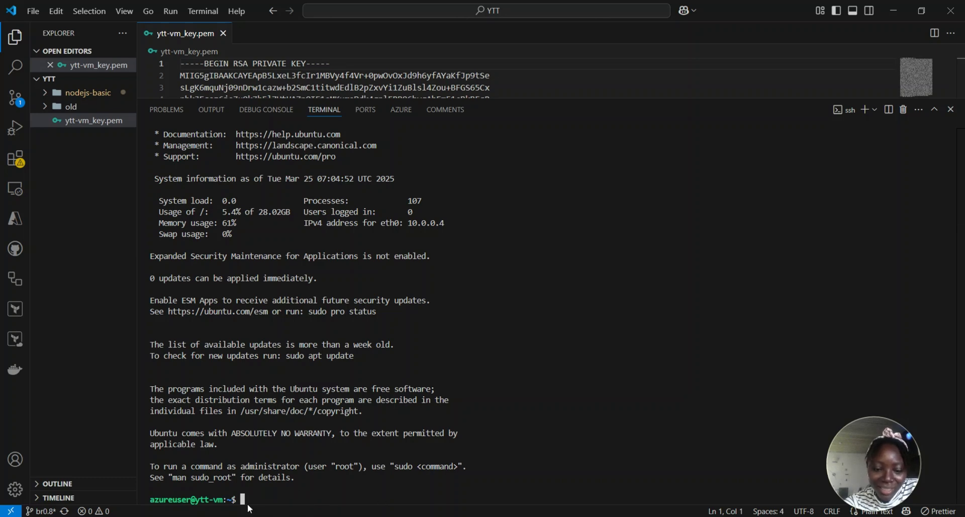
- Refresh the virtual machine's package lists with sudo apt update -y
{"action": "type", "text": "sudo apt"}
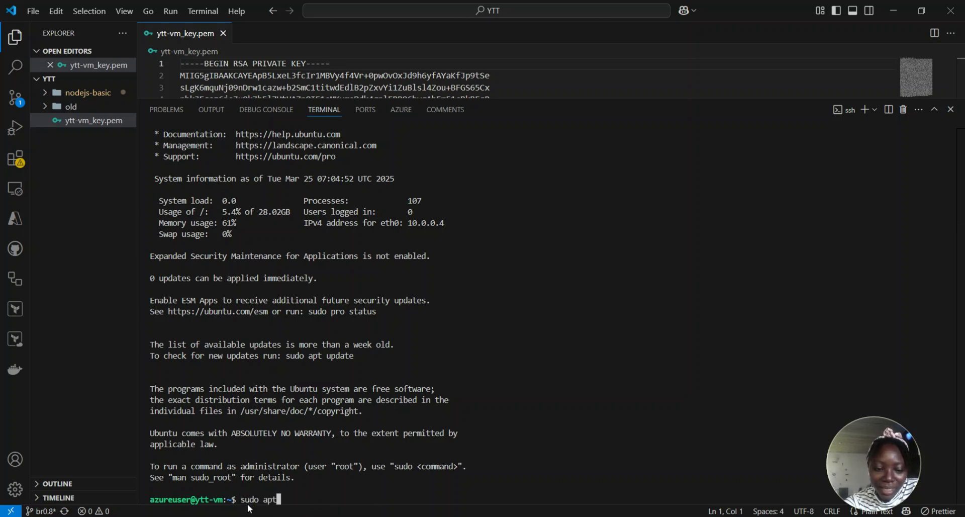
{"action": "type", "text": " update"}
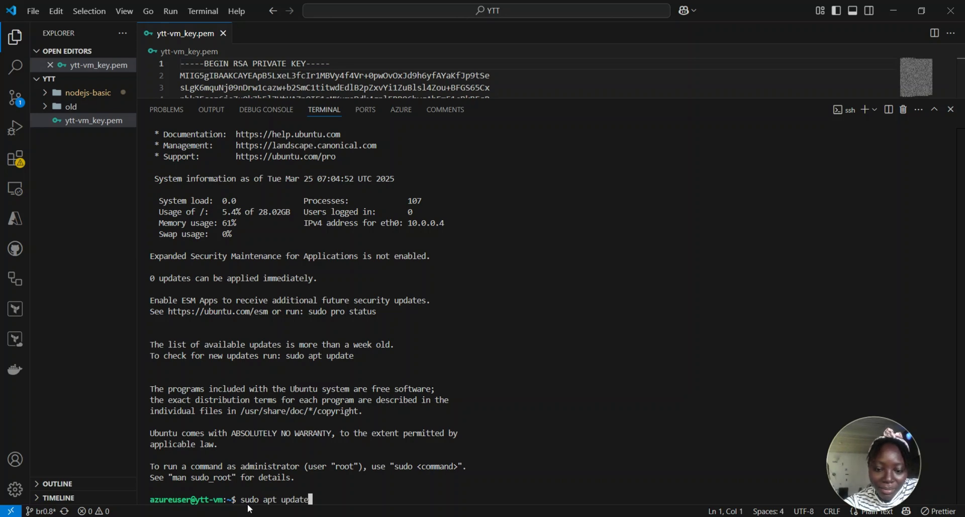
{"action": "type", "text": " -y"}
{"action": "key", "text": "Return"}
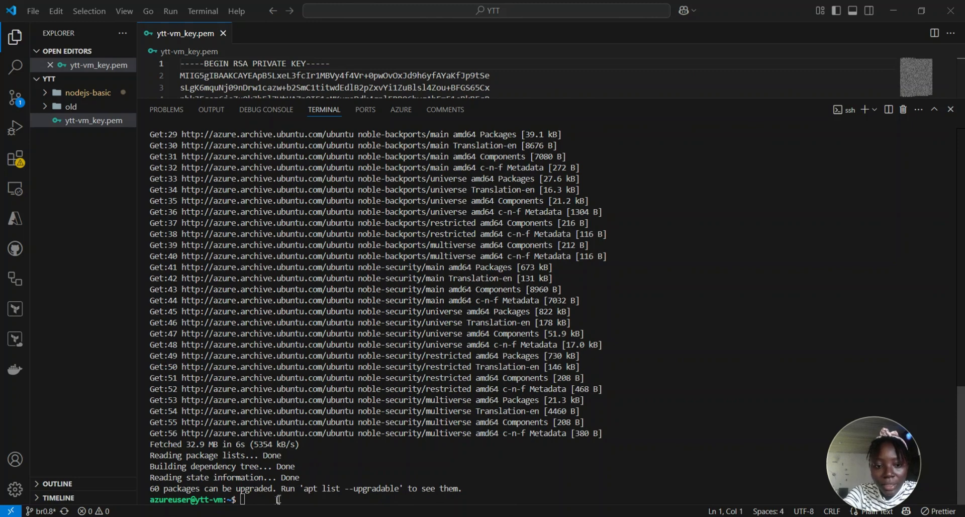
- Maximize and enlarge the terminal, and upgrade the installed packages with sudo apt upgrade -y
{"action": "left_click", "coordinate": [935, 109]}
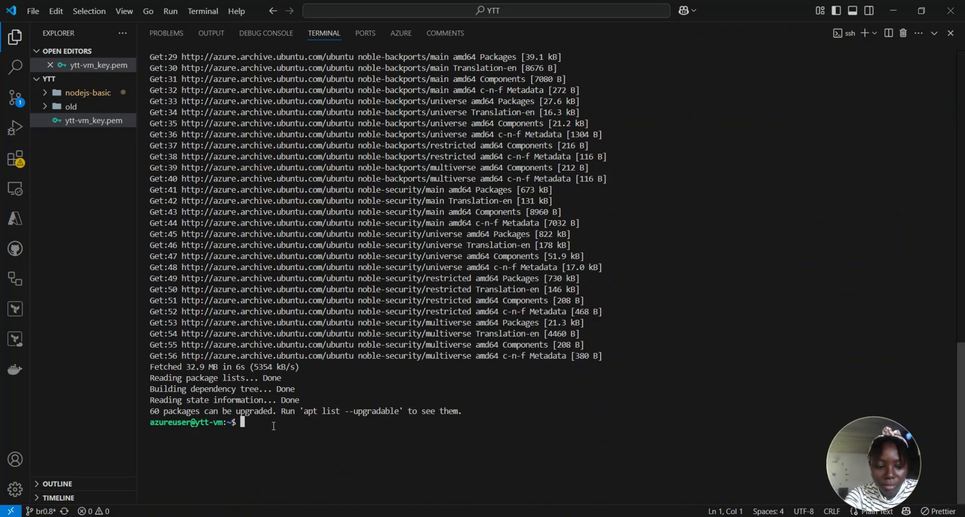
{"action": "key", "text": "ctrl+equal"}
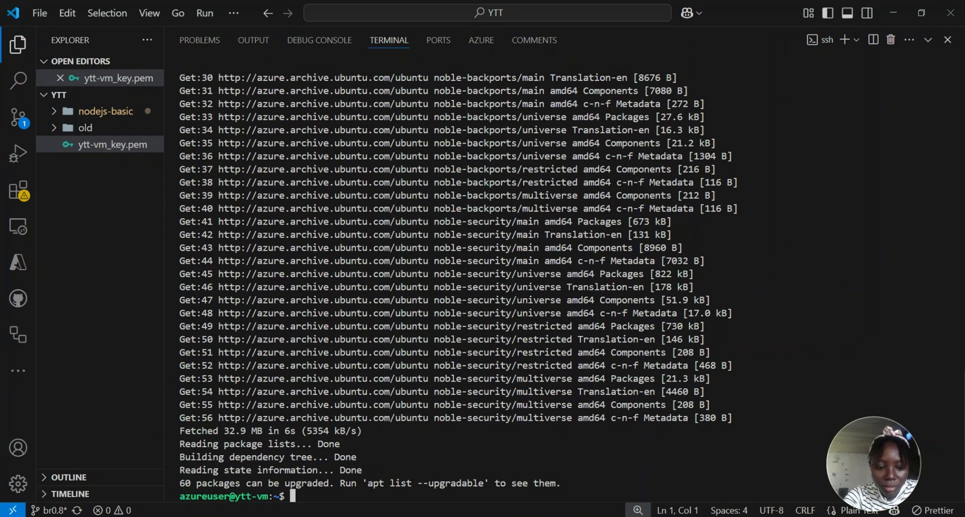
{"action": "type", "text": "sudo ap"}
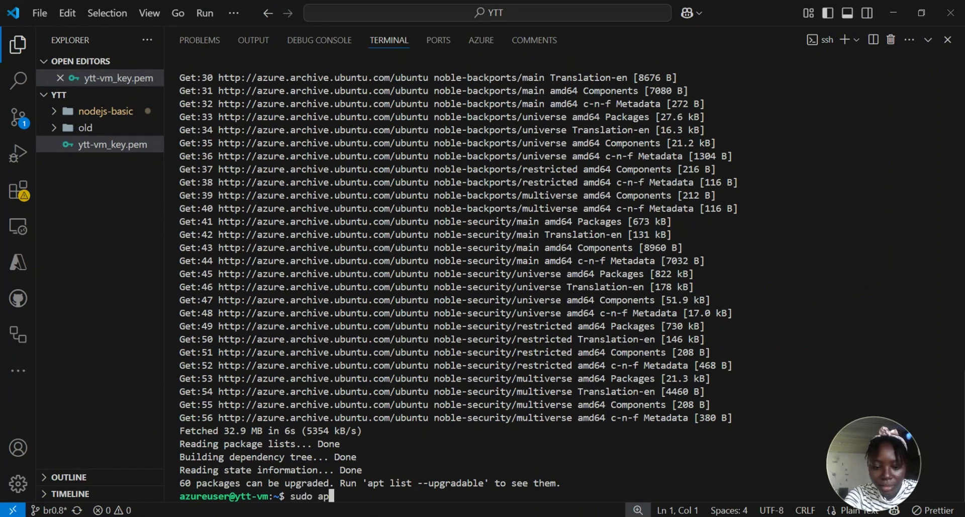
{"action": "type", "text": "t upgrade -y"}
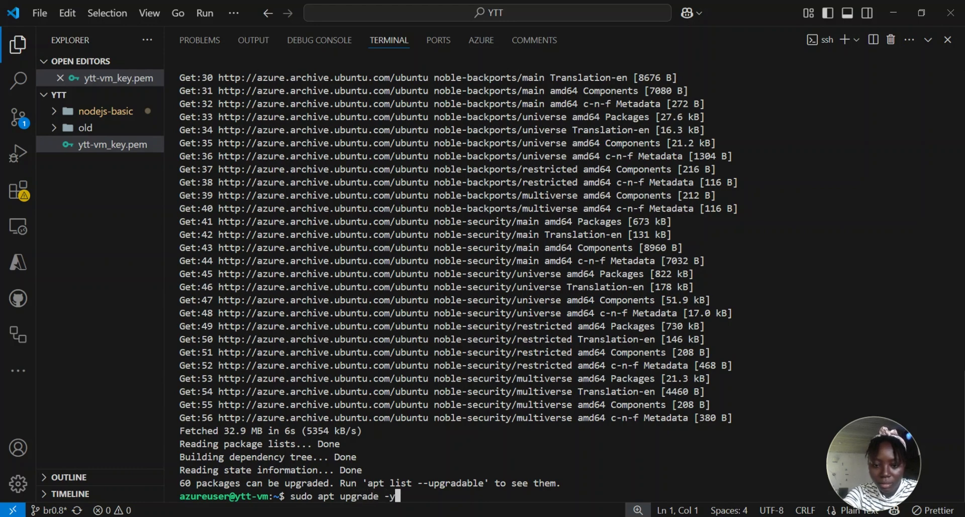
{"action": "key", "text": "Return"}
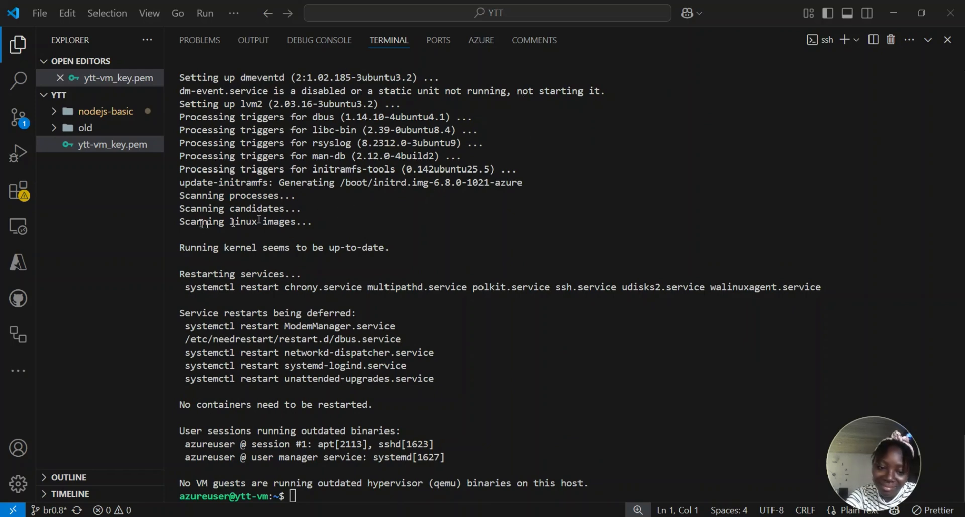
- Install the Nginx web server on the virtual machine with sudo apt install nginx -y
{"action": "left_click", "coordinate": [304, 490]}
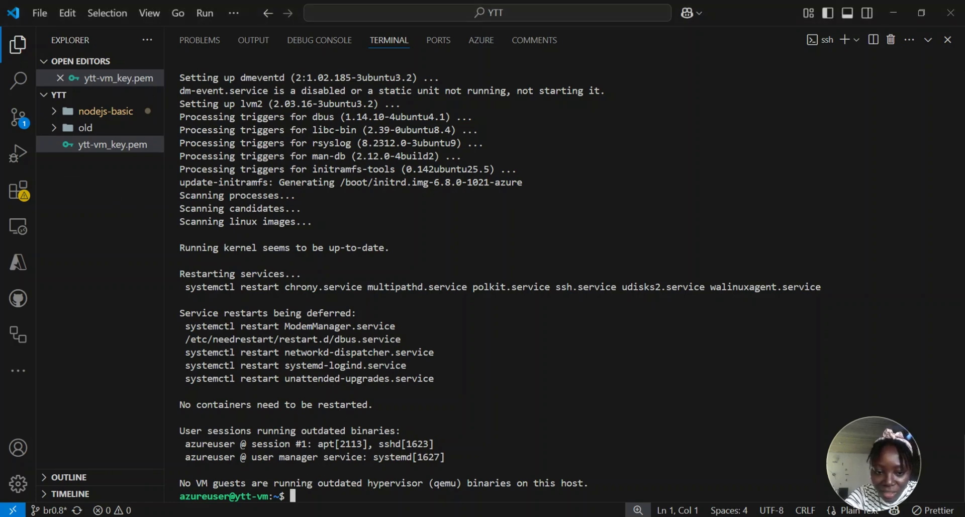
{"action": "key", "text": "Return"}
{"action": "type", "text": "sudo i"}
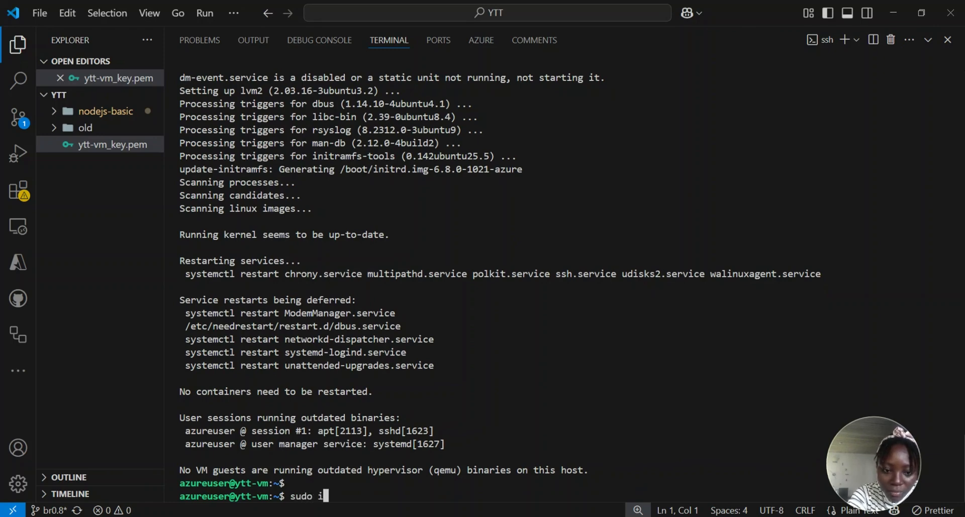
{"action": "key", "text": "BackSpace"}
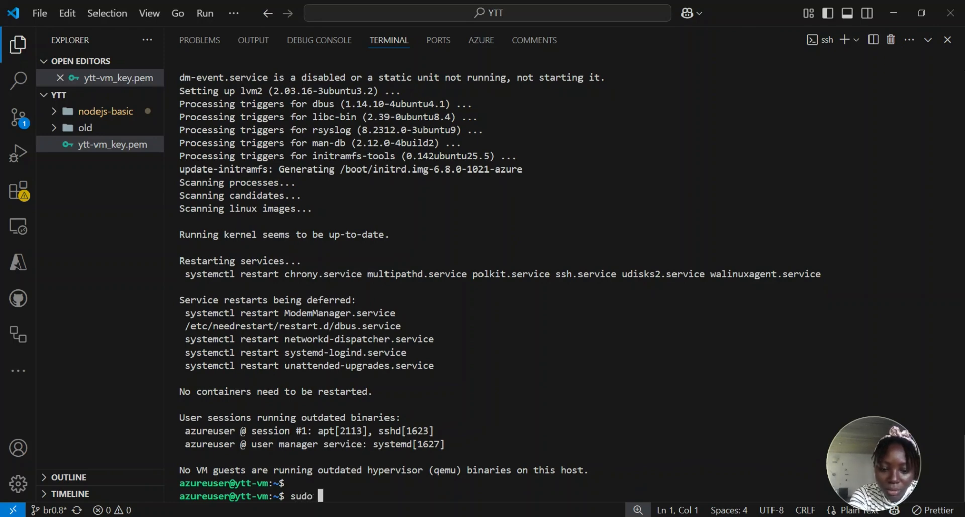
{"action": "type", "text": "apt "}
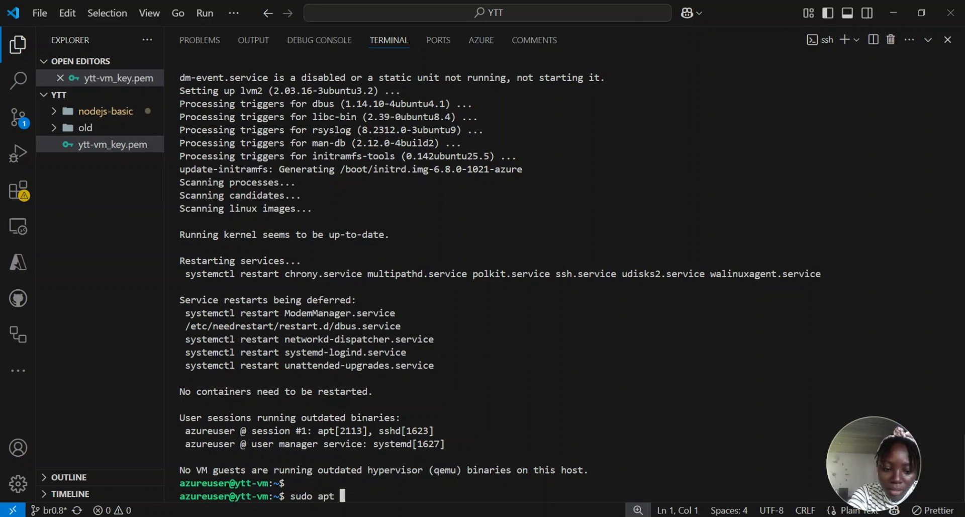
{"action": "type", "text": "insr"}
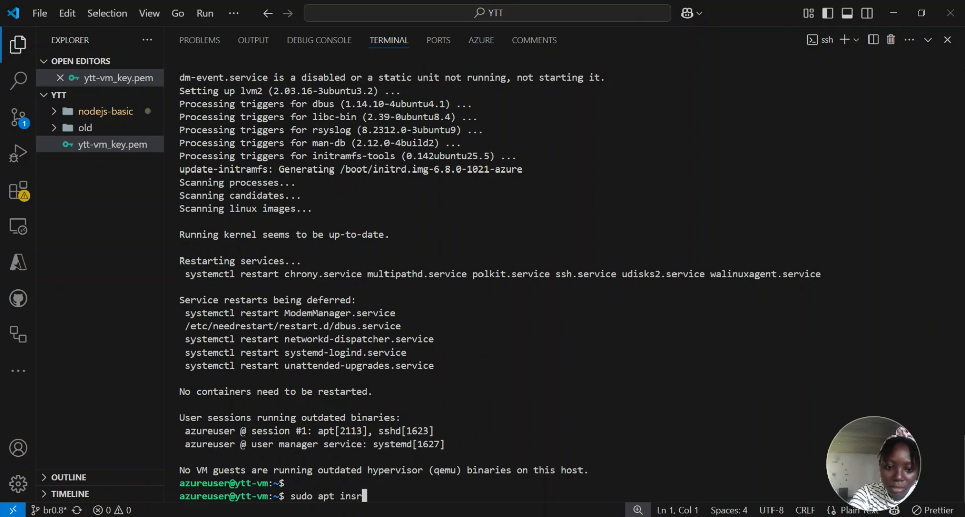
{"action": "key", "text": "BackSpace"}
{"action": "type", "text": "tall "}
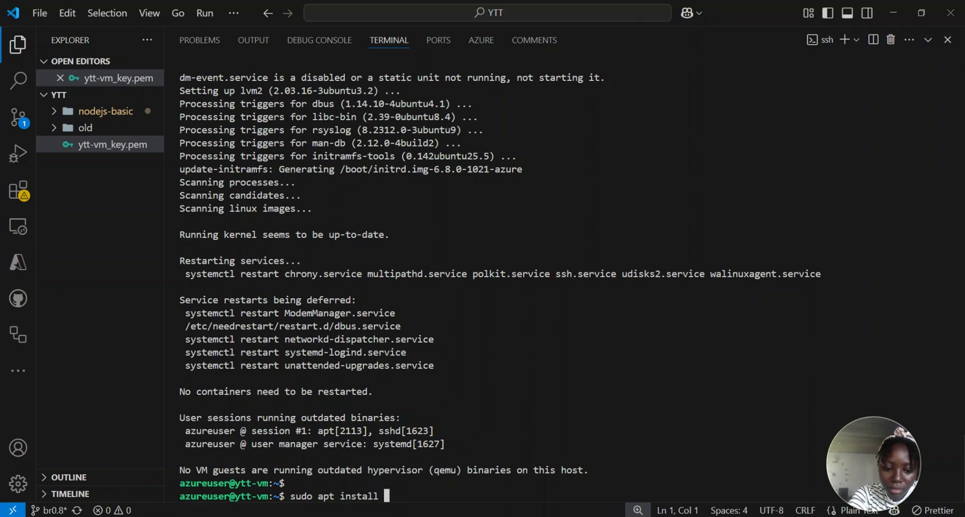
{"action": "type", "text": "nginx "}
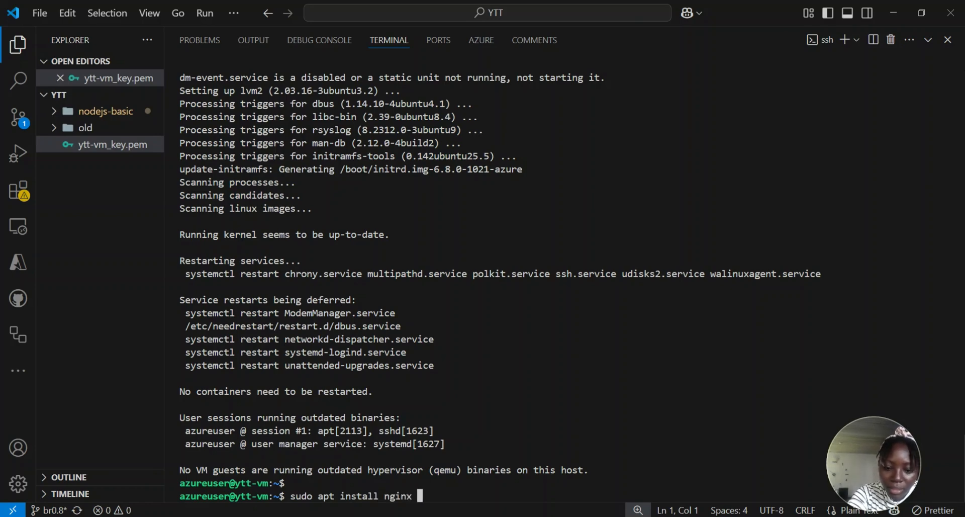
{"action": "type", "text": "-y"}
{"action": "key", "text": "Return"}
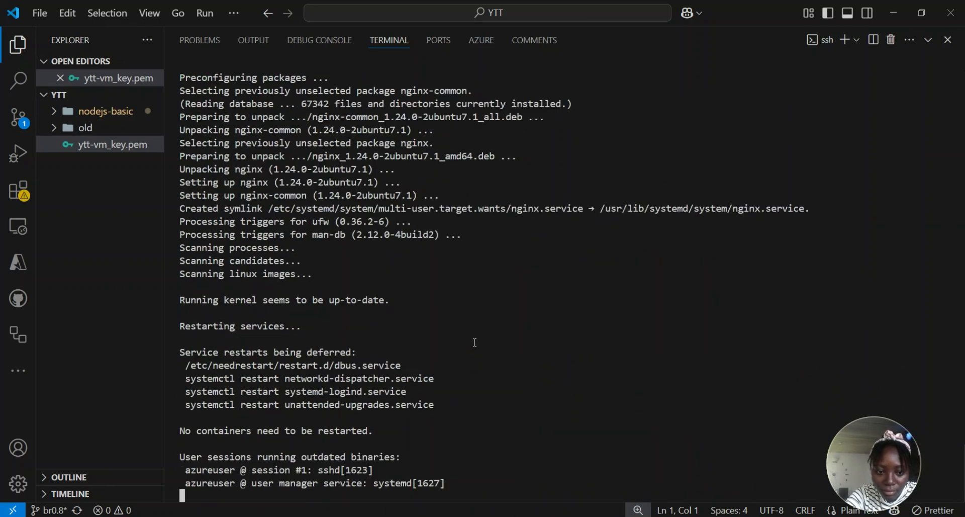
{"action": "key", "text": "Return"}
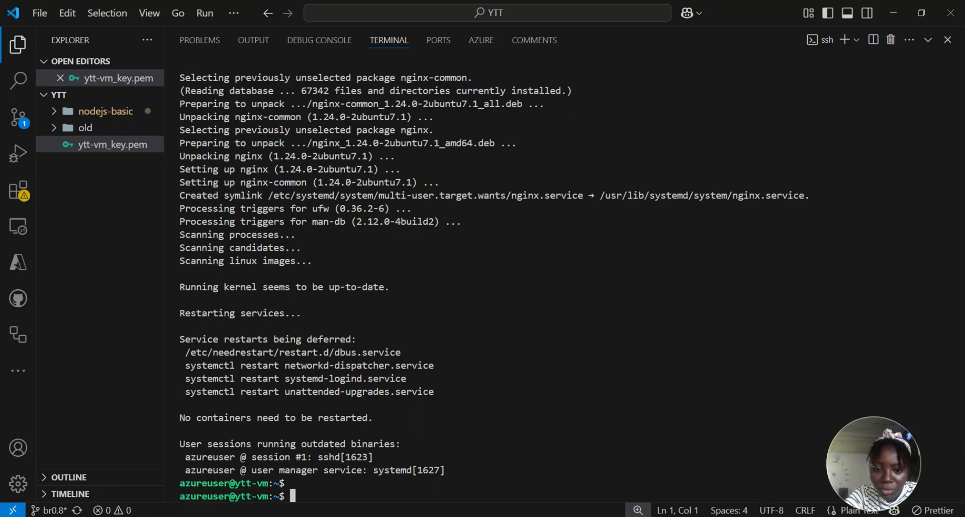
{"action": "left_click", "coordinate": [517, 493]}
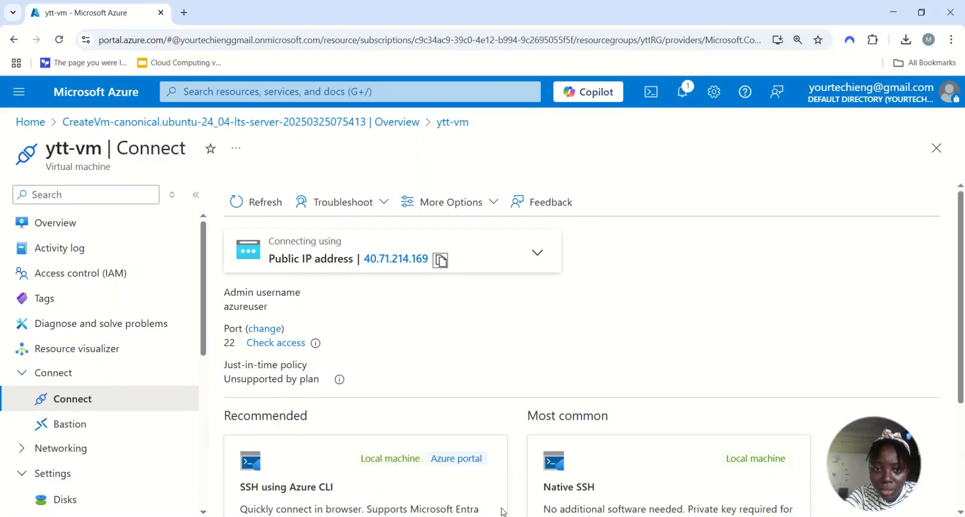
{"action": "left_click", "coordinate": [439, 260]}
{"action": "left_click", "coordinate": [185, 12]}
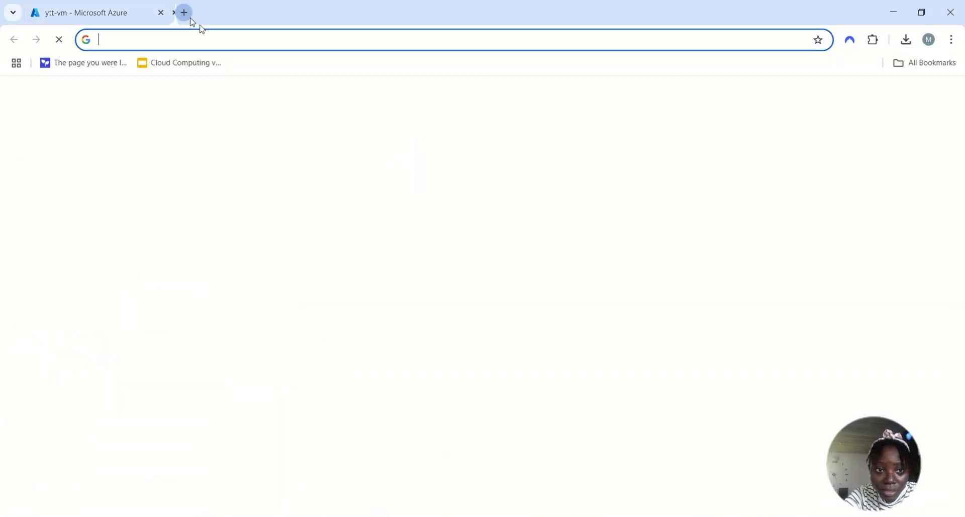
{"action": "type", "text": "htt"}
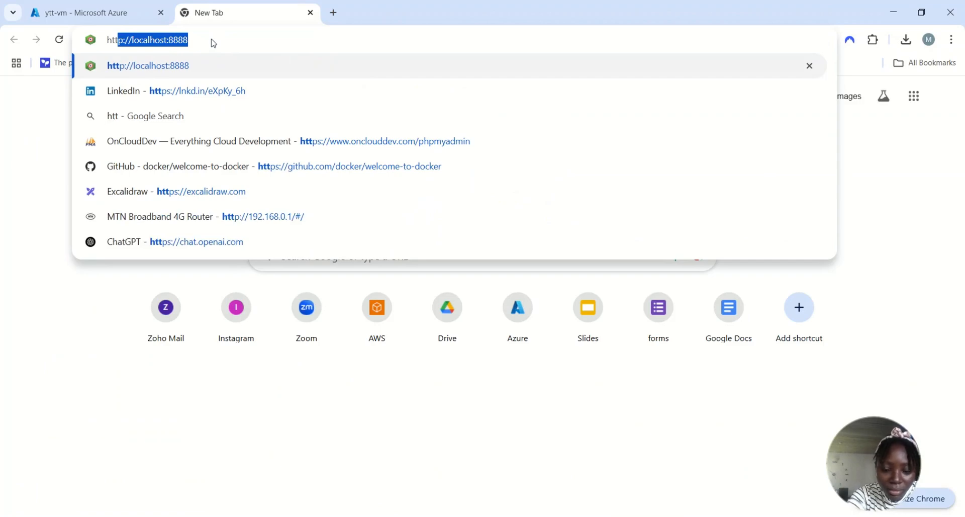
{"action": "type", "text": "p://"}
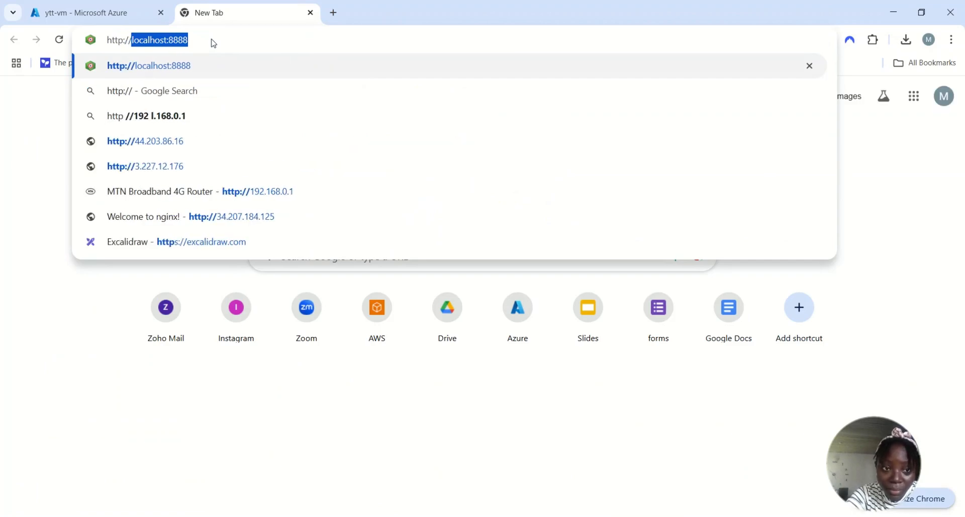
{"action": "key", "text": "BackSpace"}
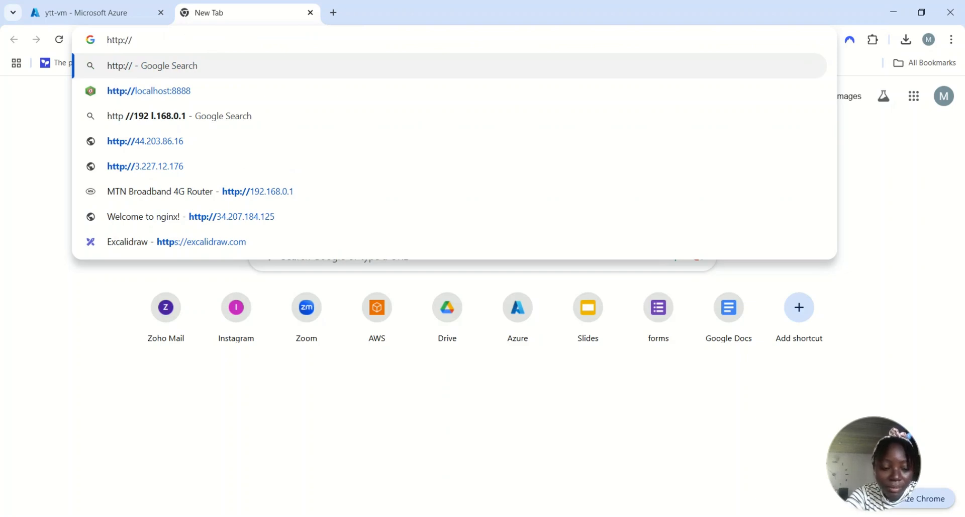
{"action": "key", "text": "ctrl+v"}
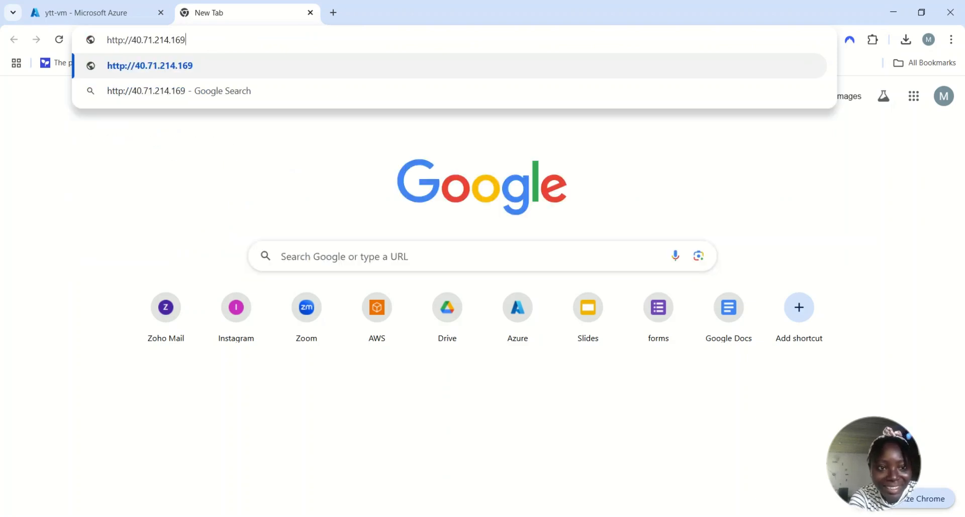
{"action": "key", "text": "Return"}
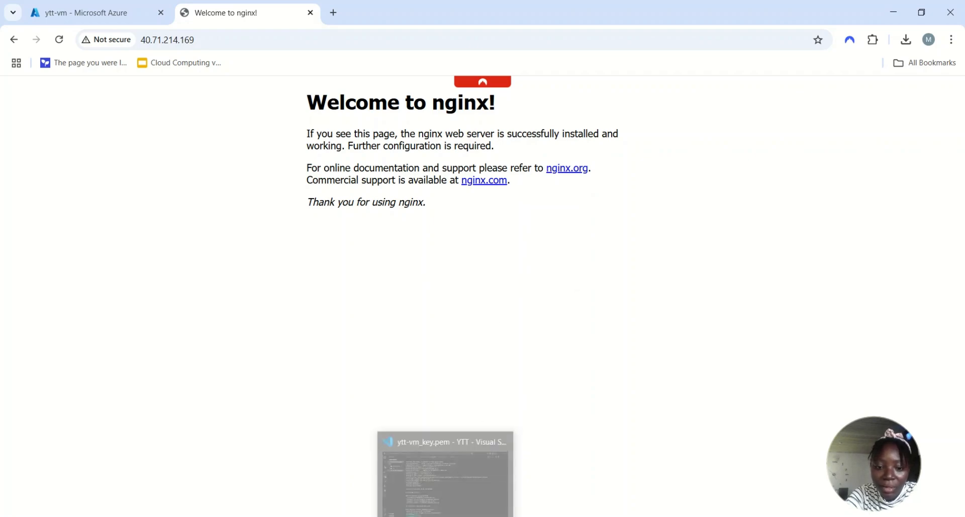
- Return to the Azure portal and open the yttRG resource group from the list of resource groups
{"action": "left_click", "coordinate": [101, 12]}
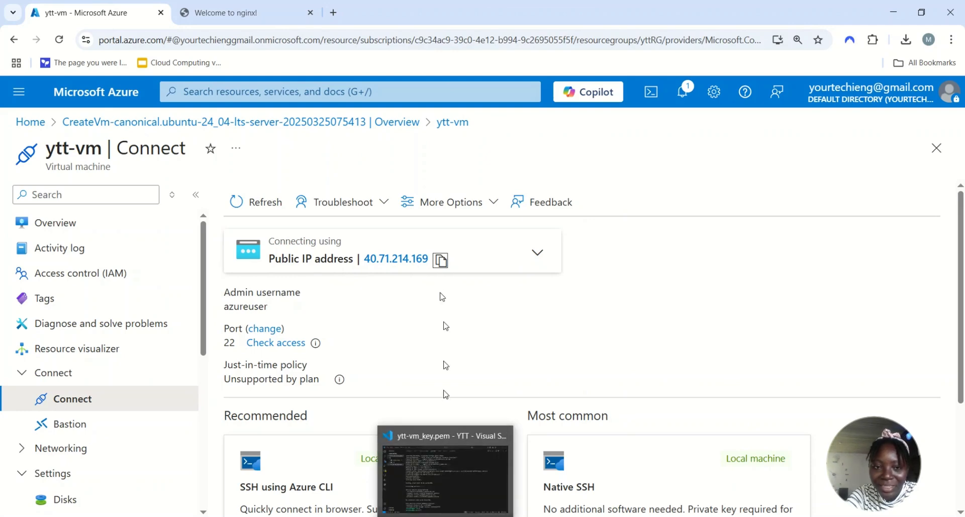
{"action": "left_click", "coordinate": [217, 9]}
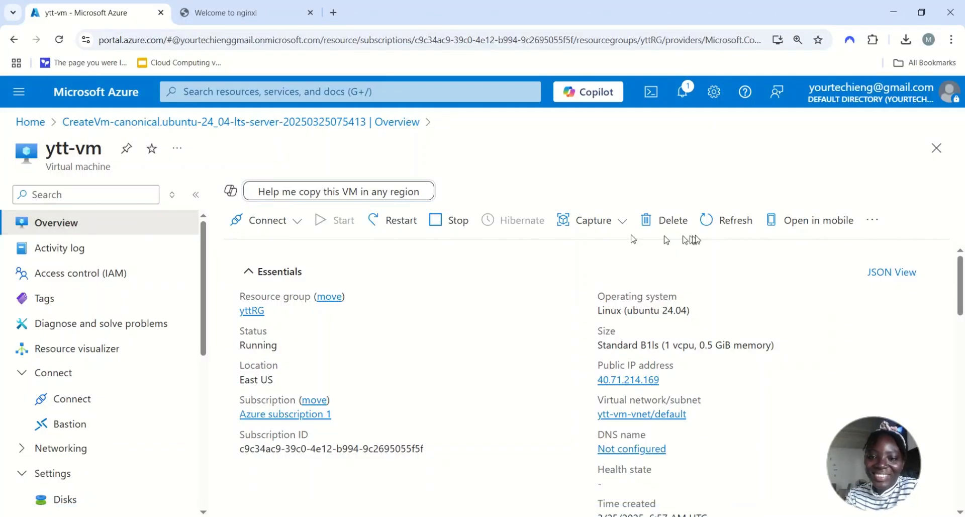
{"action": "left_click", "coordinate": [336, 91]}
{"action": "left_click", "coordinate": [302, 339]}
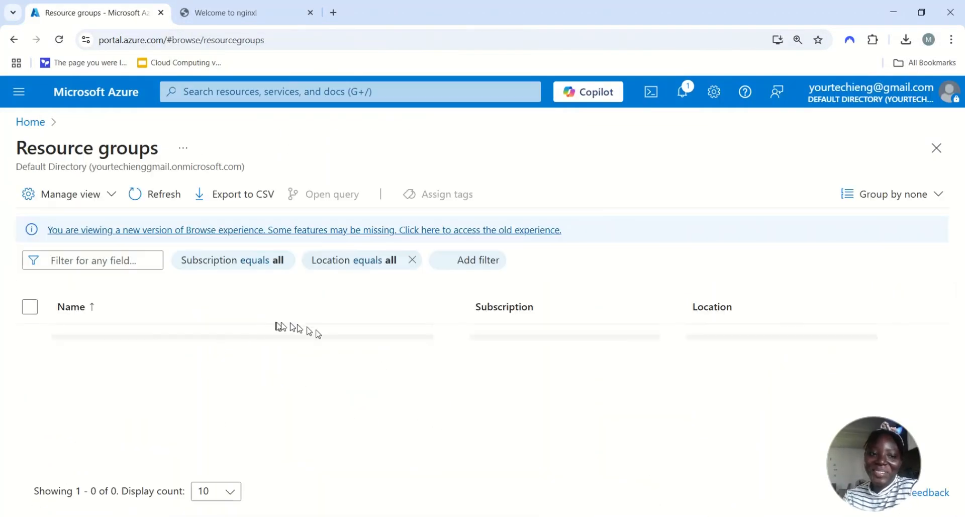
{"action": "left_click", "coordinate": [88, 414]}
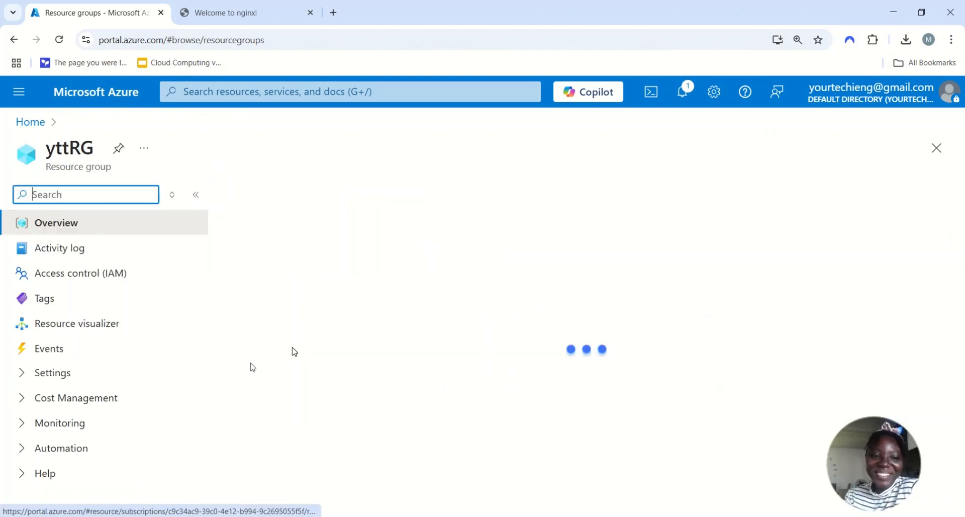
- Delete the yttRG resource group with force delete applied to its virtual machines, confirming with the name yttRG
{"action": "left_click", "coordinate": [465, 200]}
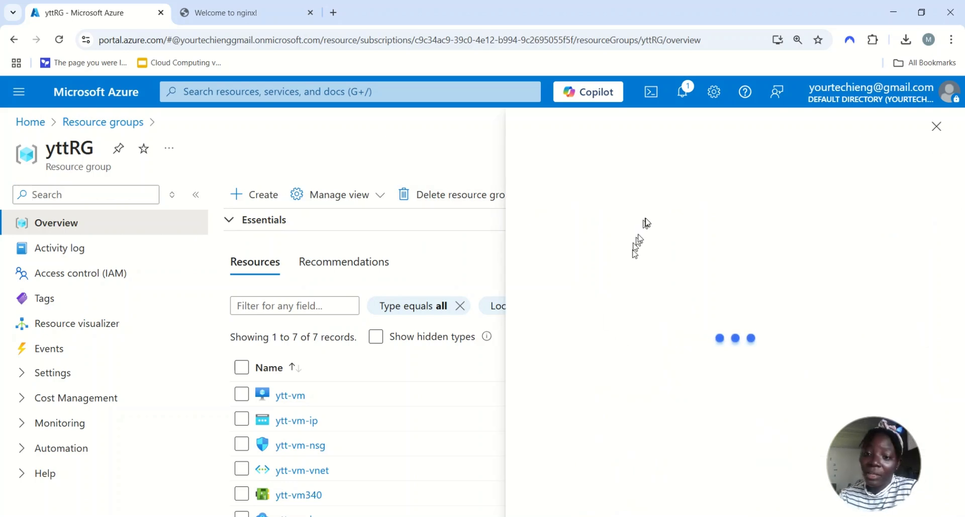
{"action": "left_click", "coordinate": [581, 235]}
{"action": "left_click", "coordinate": [548, 446]}
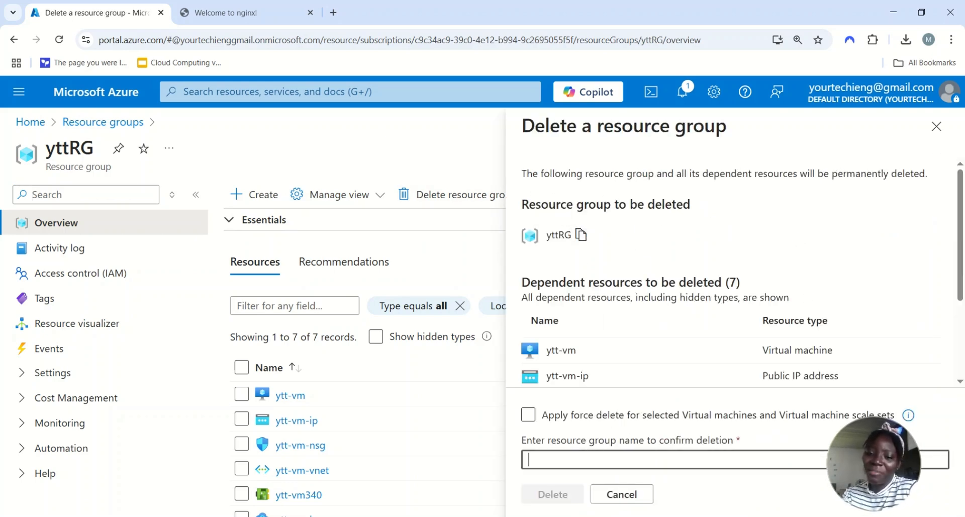
{"action": "key", "text": "ctrl+v"}
{"action": "left_click", "coordinate": [530, 416]}
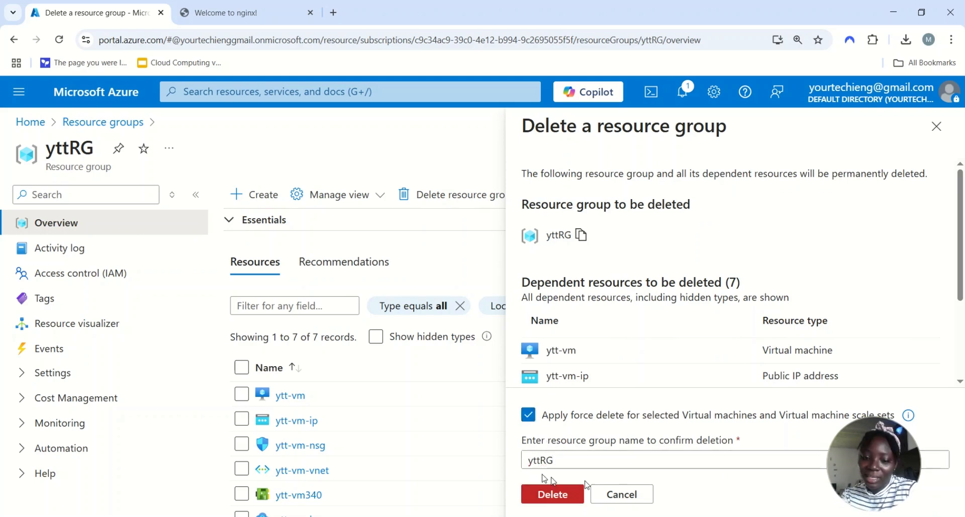
{"action": "left_click", "coordinate": [553, 494]}
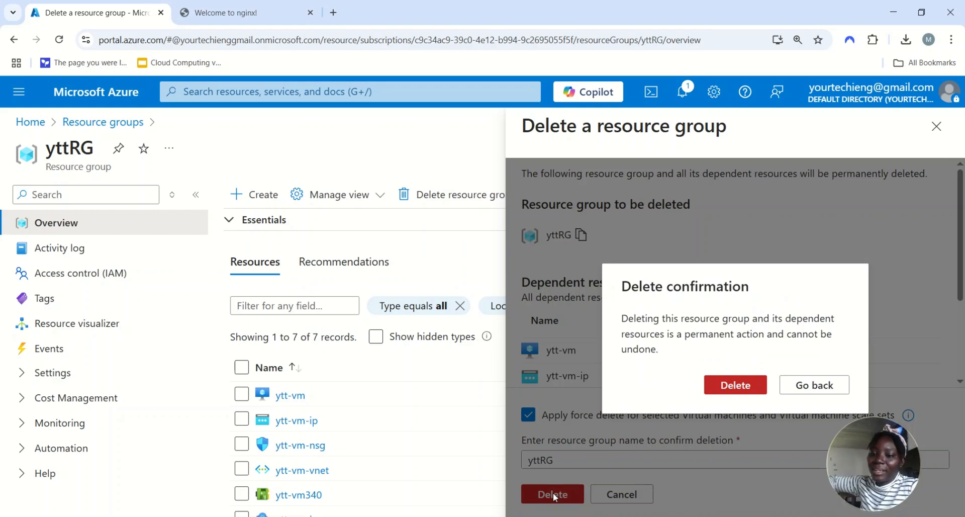
{"action": "left_click", "coordinate": [731, 396]}
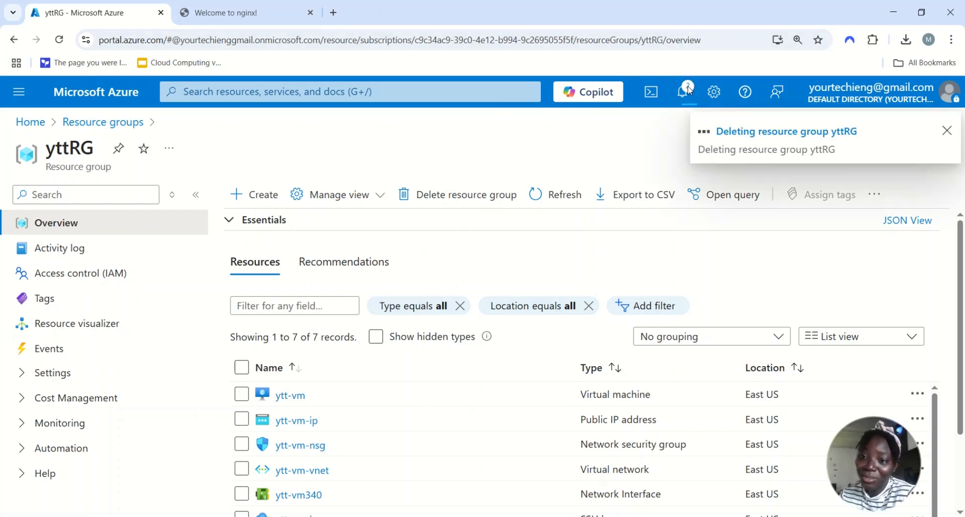
- Check the yttRG deletion in the notifications, refresh the group's resources and return to the resource groups list
{"action": "left_click", "coordinate": [688, 89]}
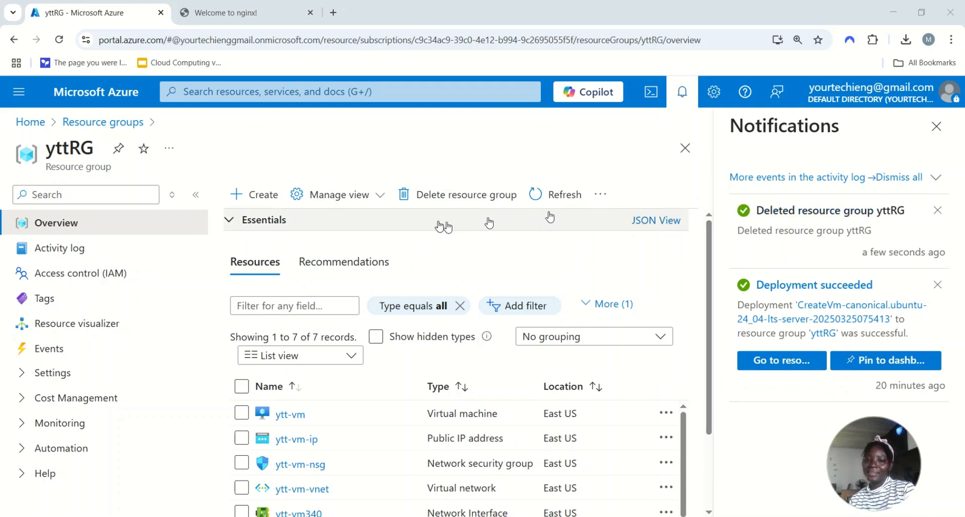
{"action": "left_click", "coordinate": [562, 195]}
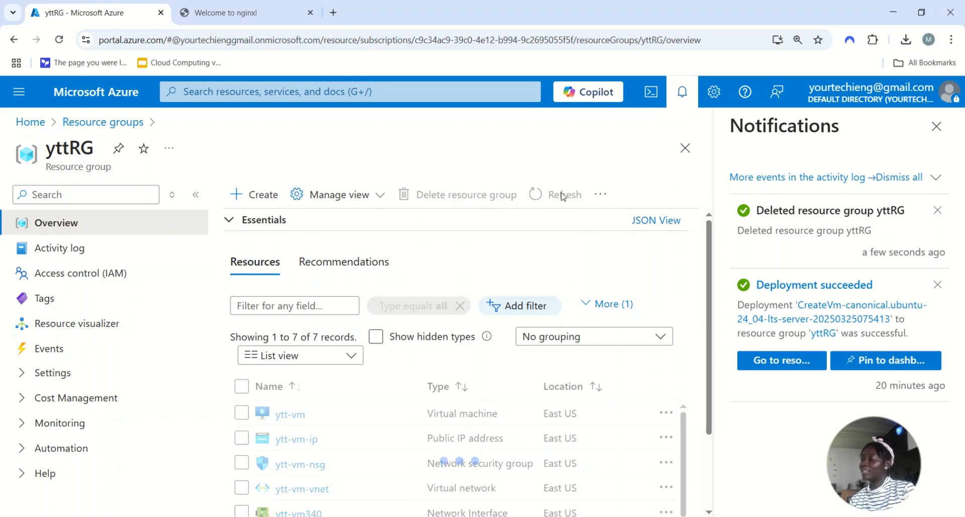
{"action": "left_click", "coordinate": [114, 123]}
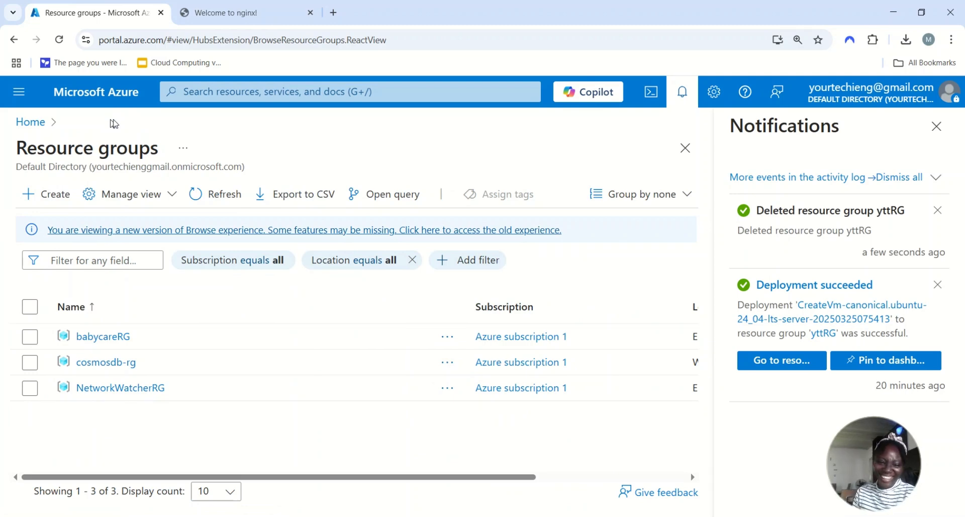
- Delete the NetworkWatcherRG resource group, confirming with its name, and refresh its resources before returning to the resource groups list
{"action": "left_click", "coordinate": [135, 392]}
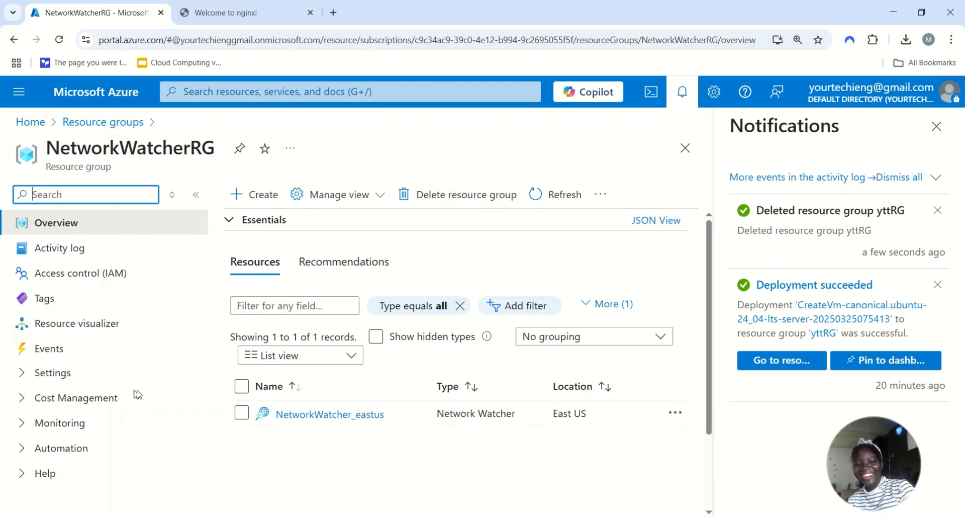
{"action": "left_click", "coordinate": [442, 197]}
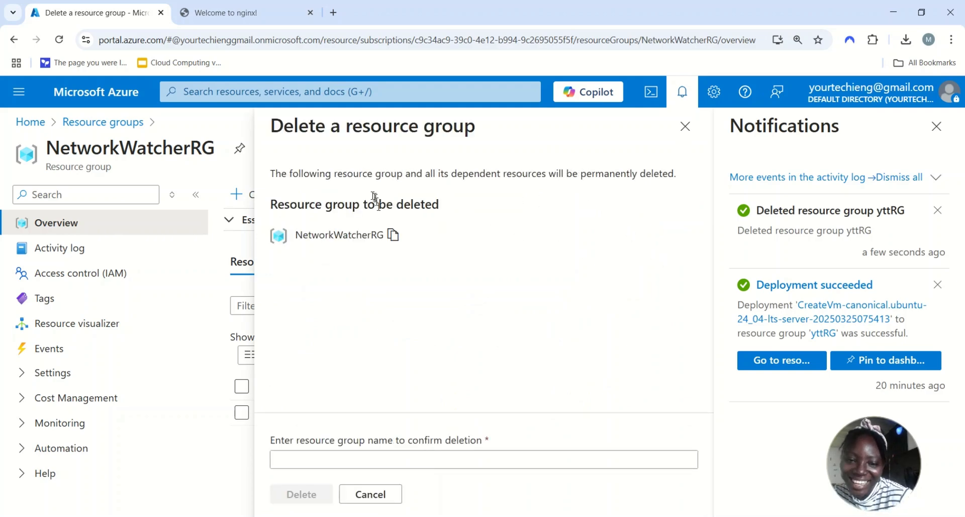
{"action": "left_click", "coordinate": [406, 456]}
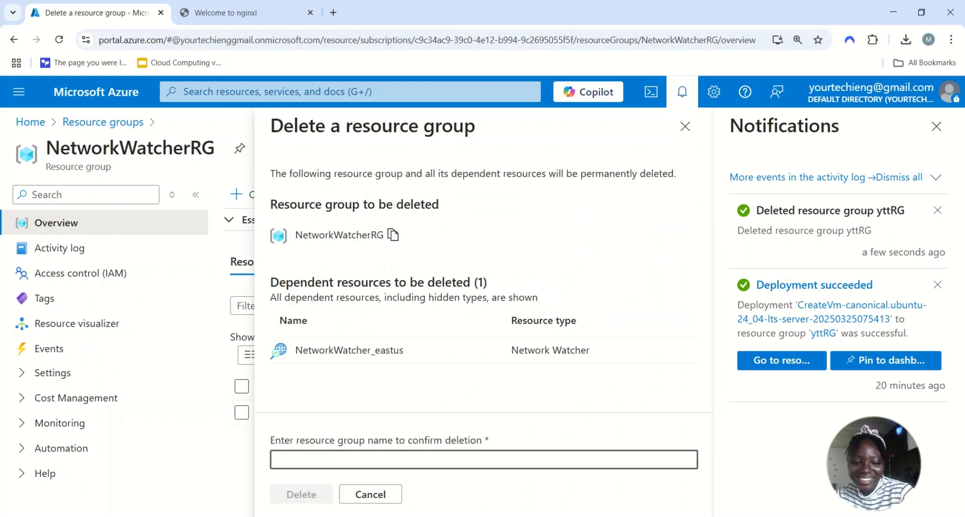
{"action": "key", "text": "ctrl+v"}
{"action": "left_click", "coordinate": [306, 493]}
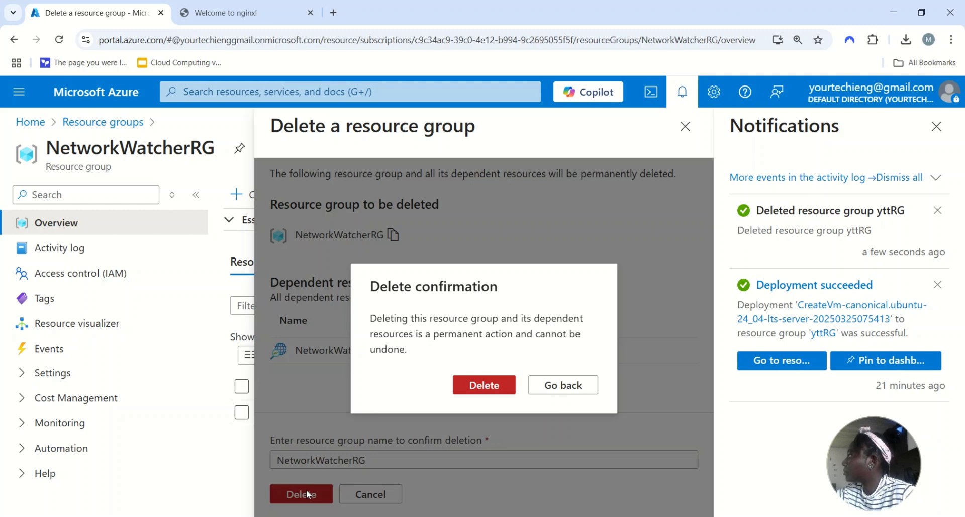
{"action": "left_click", "coordinate": [479, 387]}
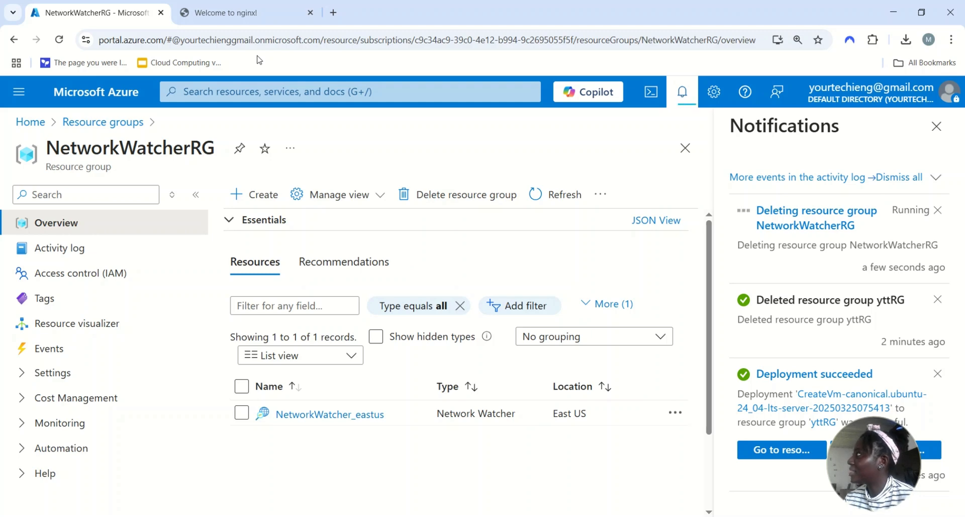
{"action": "left_click", "coordinate": [559, 191]}
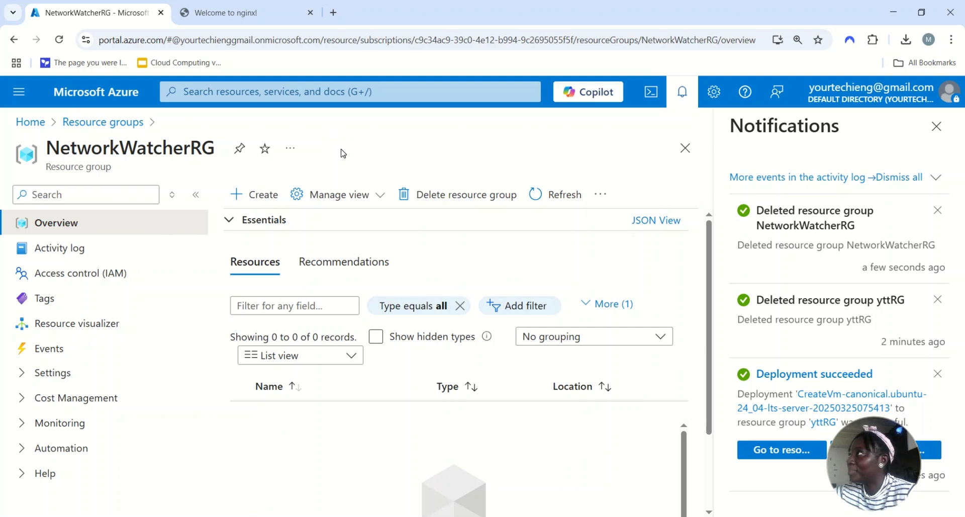
{"action": "left_click", "coordinate": [121, 122]}
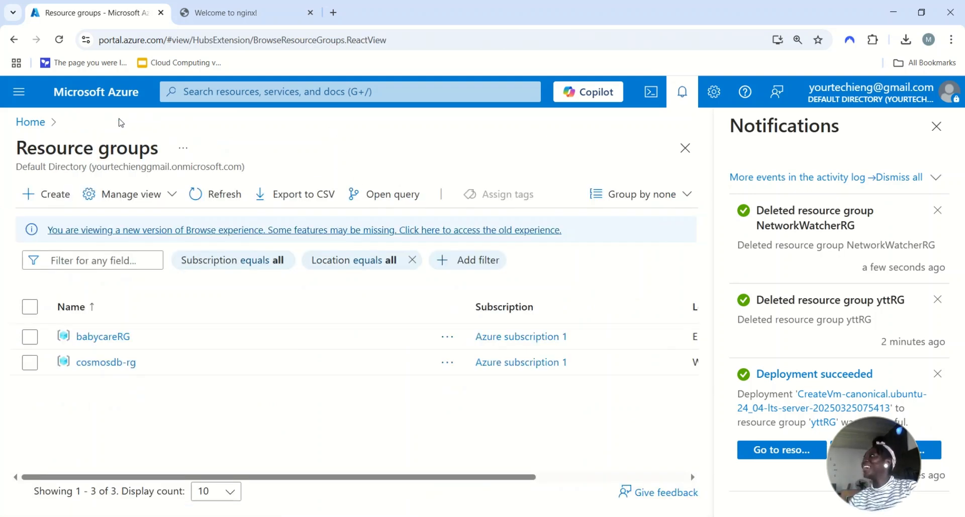